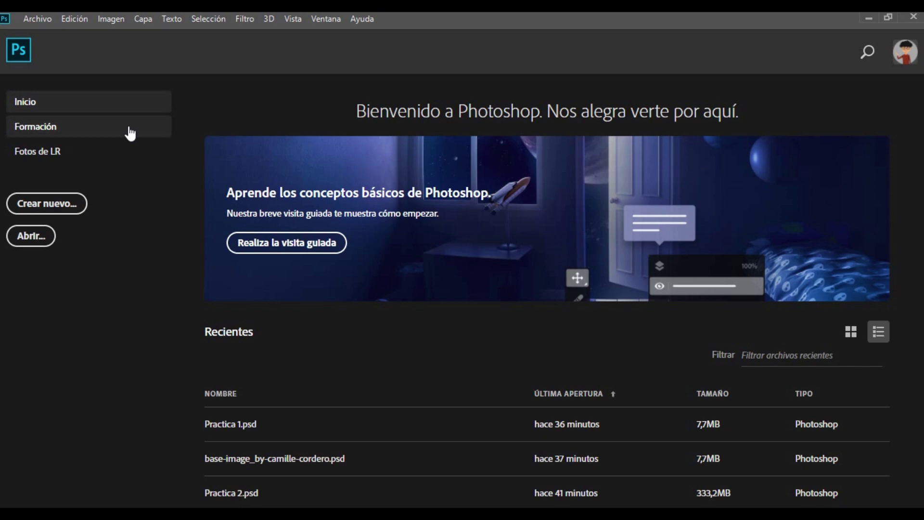
- Create a new portrait document of 8 × 10 inches at 300 pixels per inch in RGB color
click(47, 17)
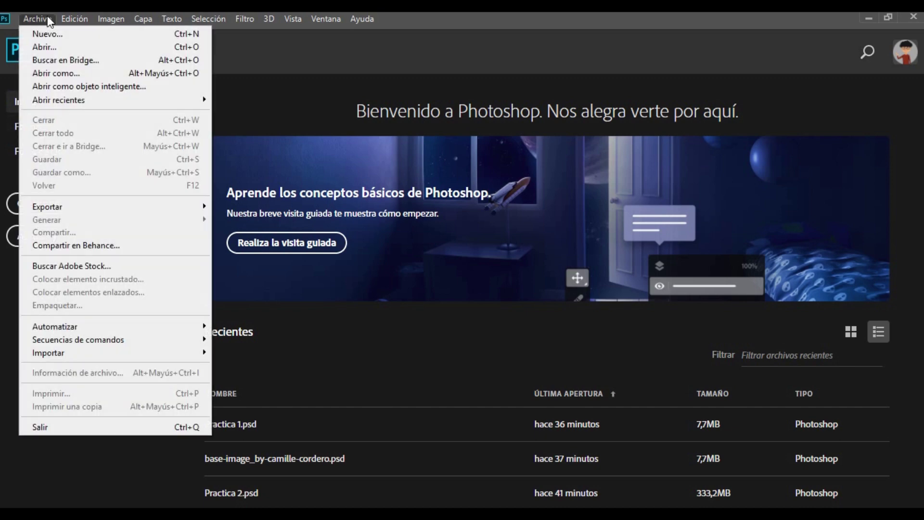
click(51, 29)
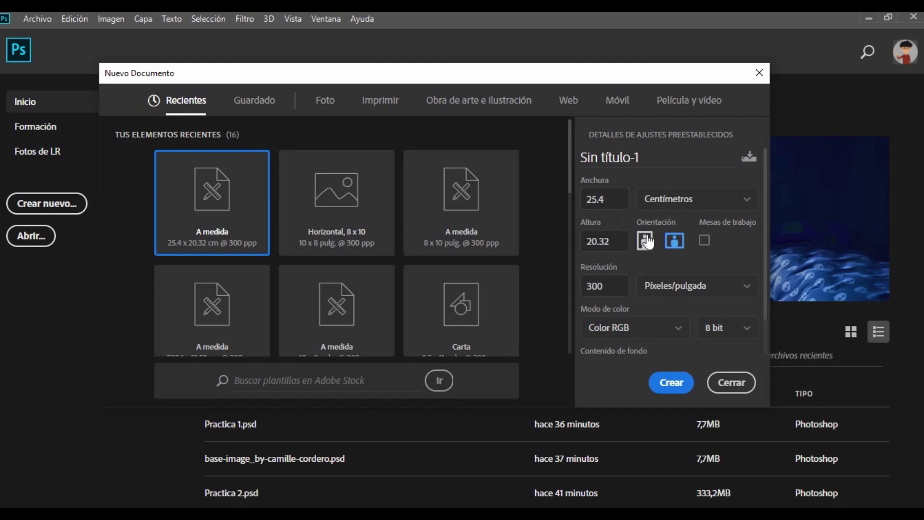
click(645, 241)
scroll(342, 270, down, 1)
click(352, 252)
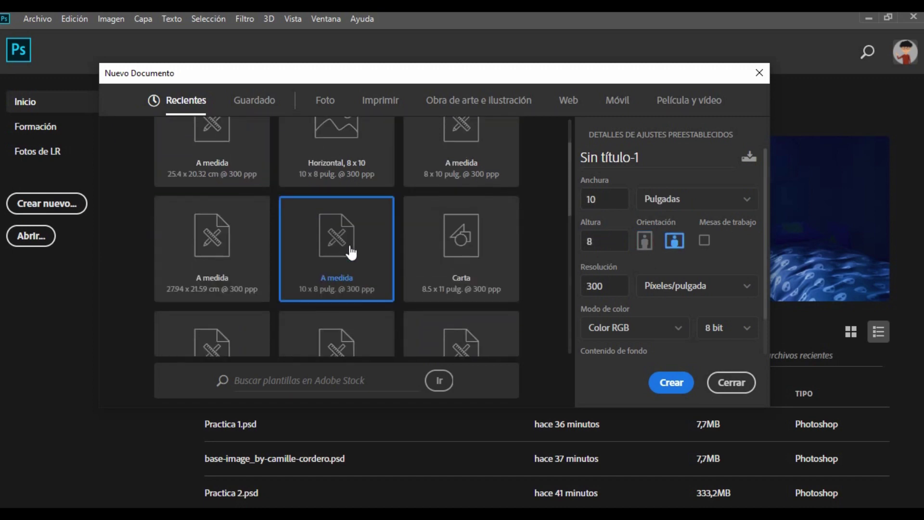
click(645, 241)
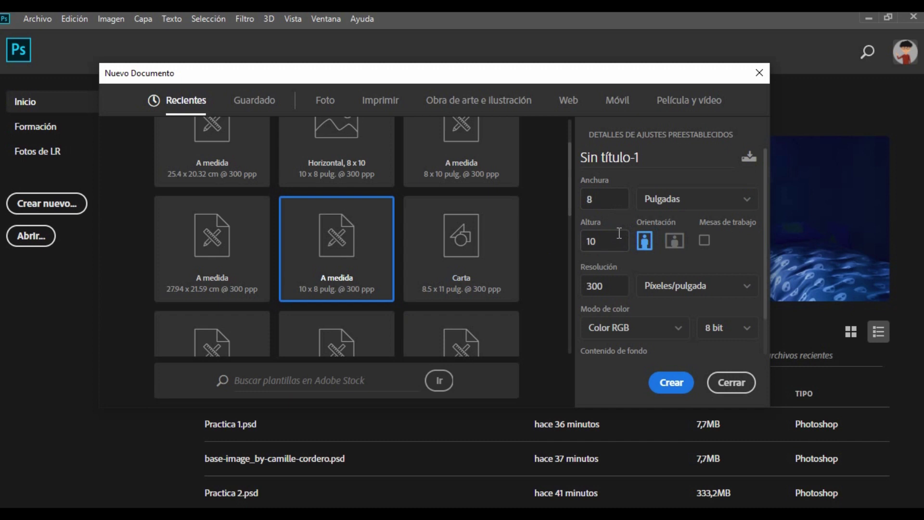
click(679, 385)
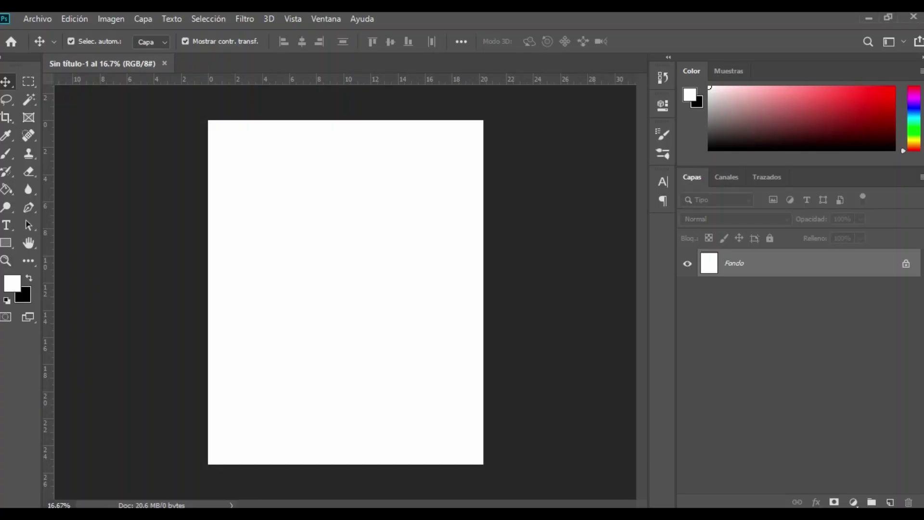
- Add an empty layer and place the image freestocks-org-8hAsLeE6Fbo-unsplash into it as an embedded element
click(888, 503)
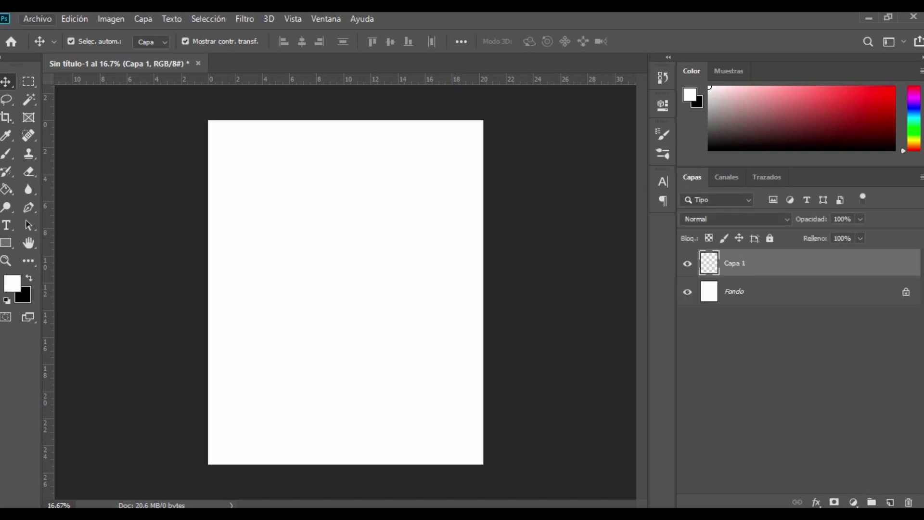
click(37, 19)
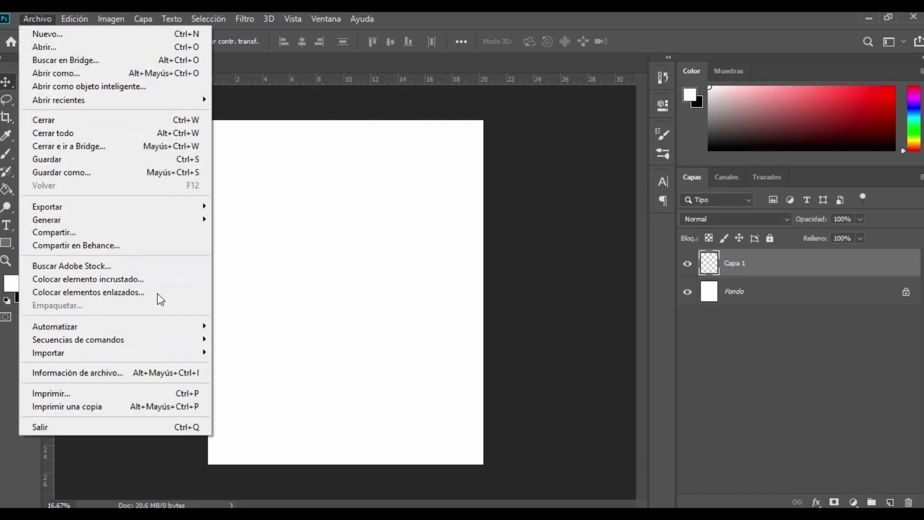
click(158, 279)
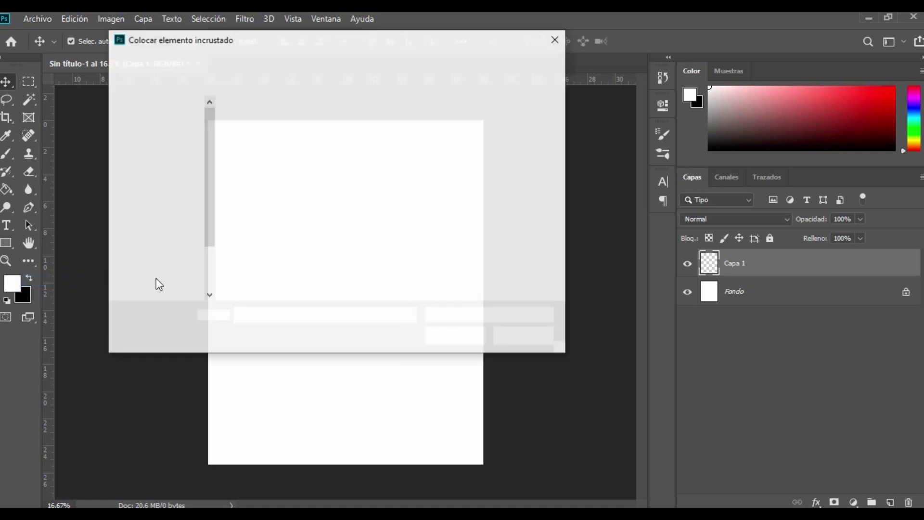
click(329, 138)
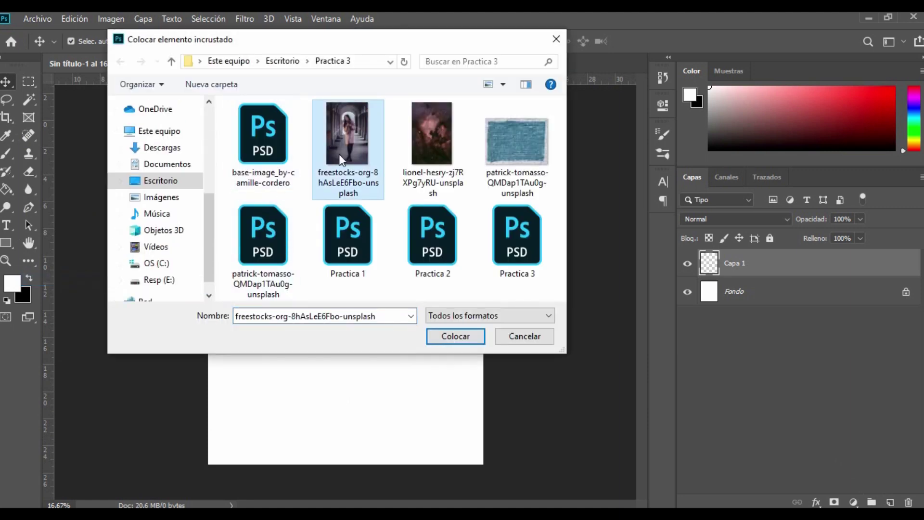
click(453, 340)
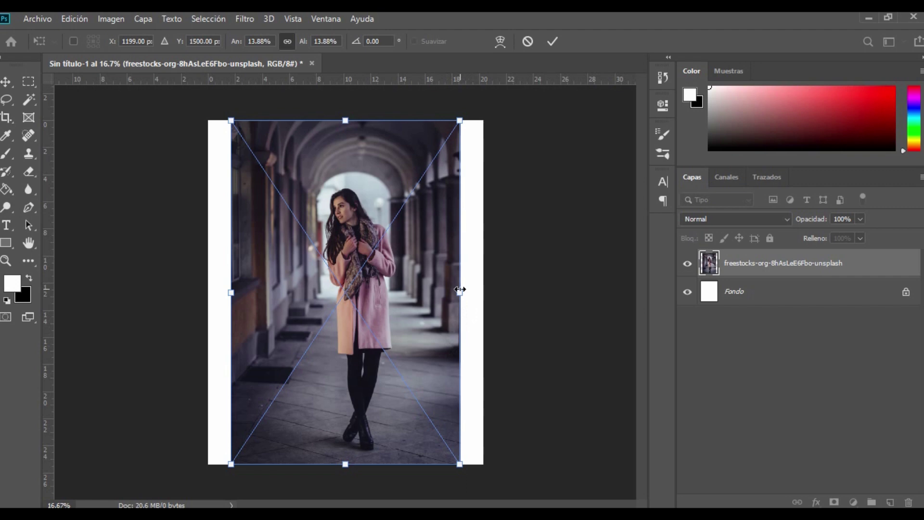
- Enlarge the placed photo proportionally to about 17.8% so it covers the canvas, and lock its layer completely
drag(460, 289, 492, 295)
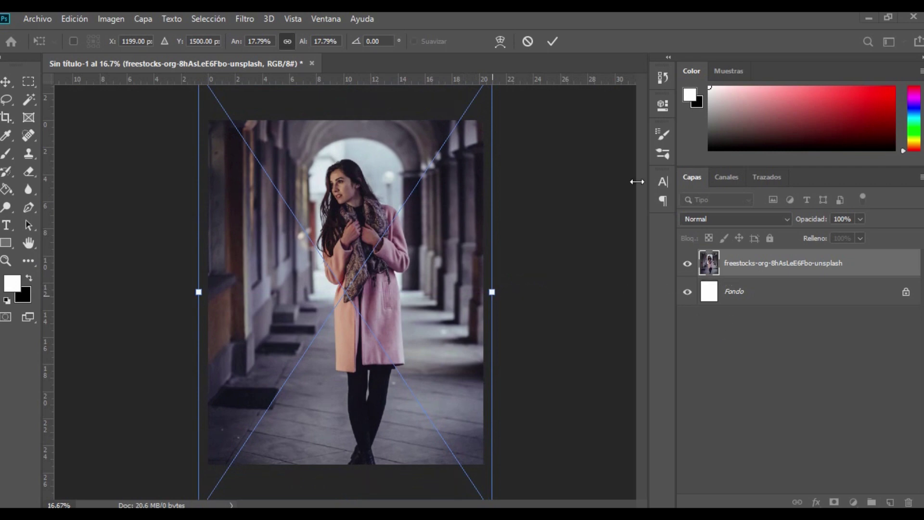
click(551, 42)
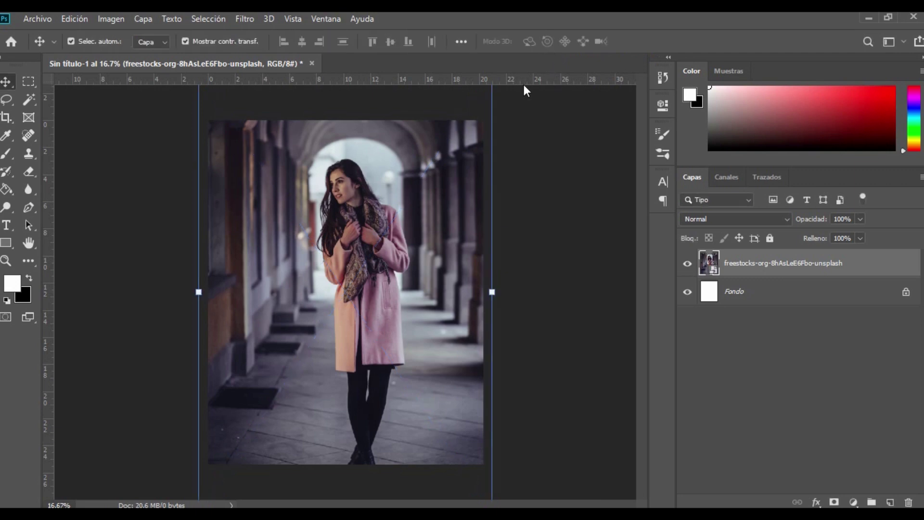
click(578, 244)
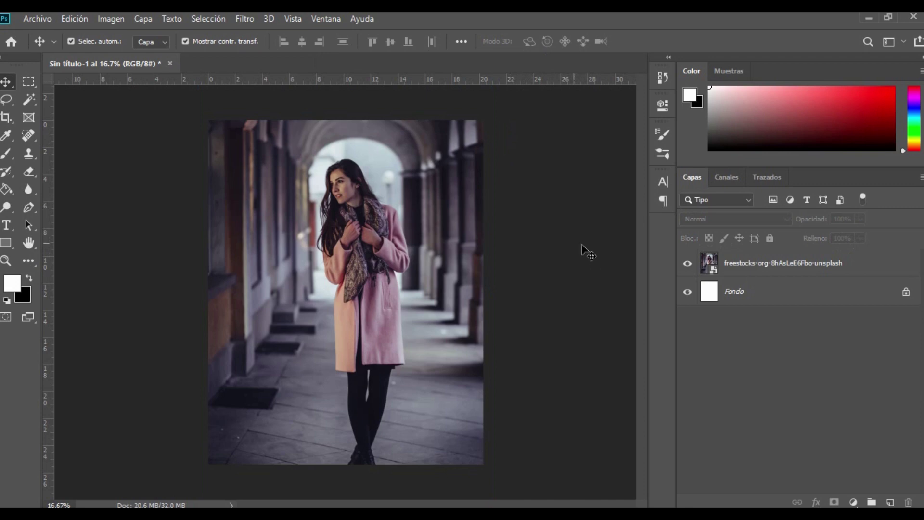
click(883, 273)
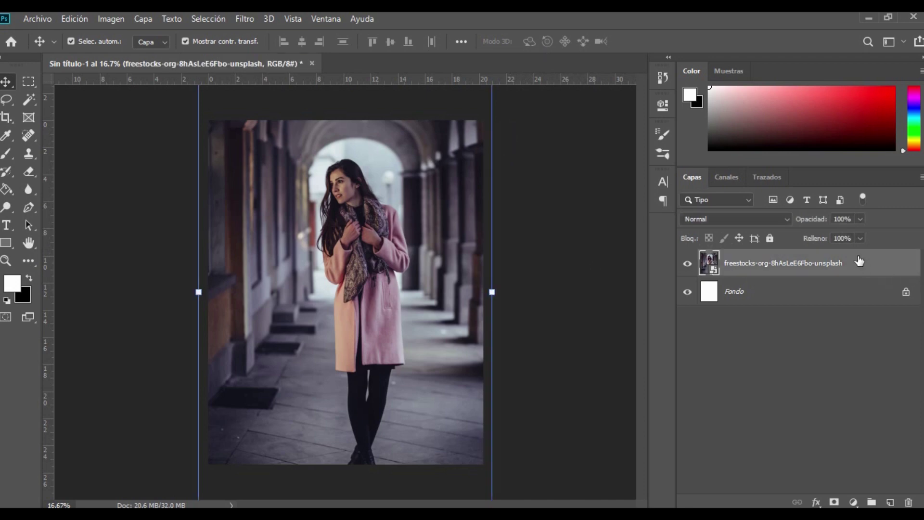
click(775, 242)
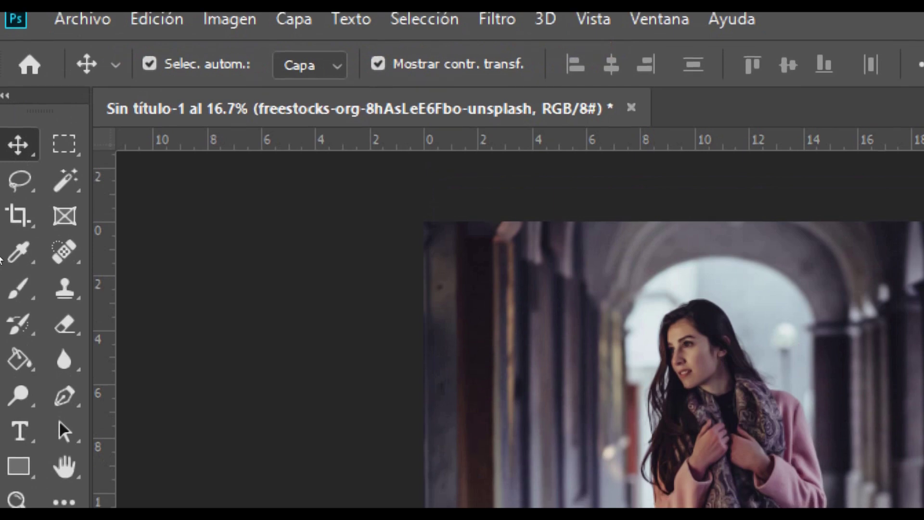
- Draw a white-filled rectangle shape of about 466 × 585 px over the woman's head
key(u)
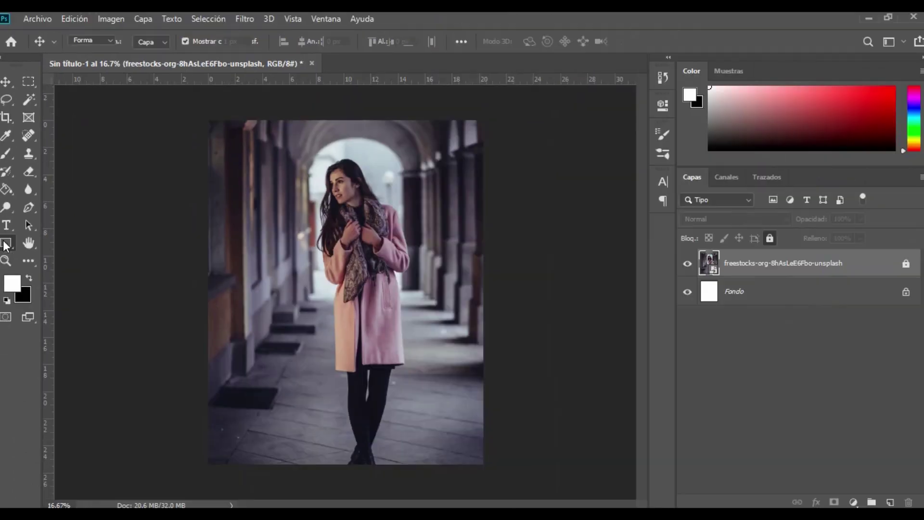
click(9, 250)
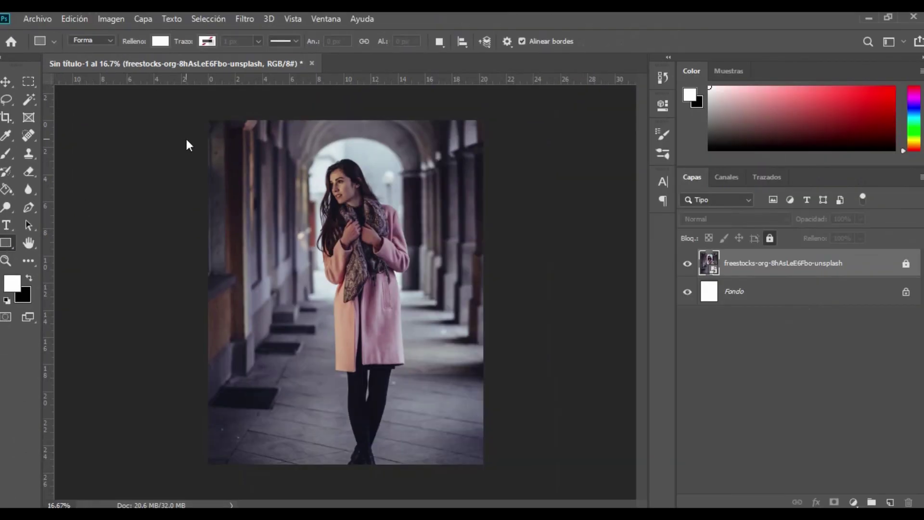
key(ctrl+0)
scroll(305, 147, up, 4)
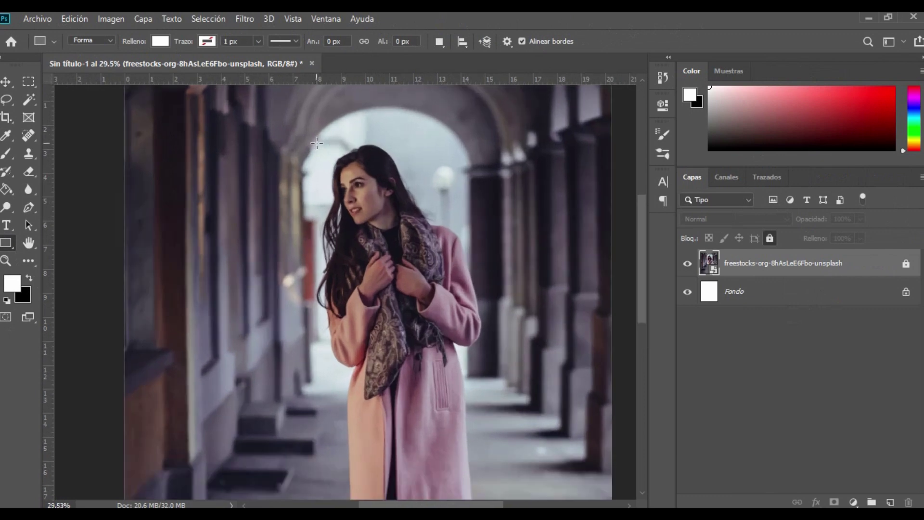
drag(321, 133, 415, 252)
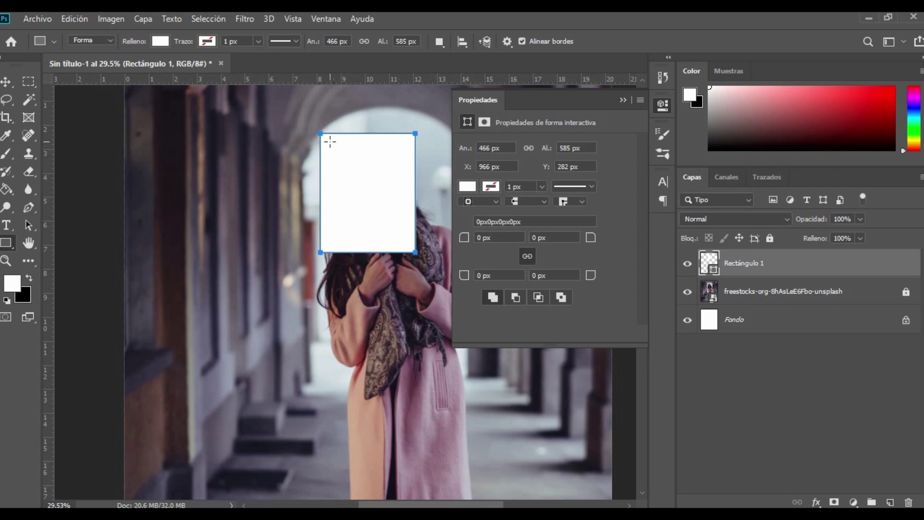
- Draw a second rectangle of about 391 × 388 px inside the upper part of the white one and fill it black
drag(329, 142, 408, 220)
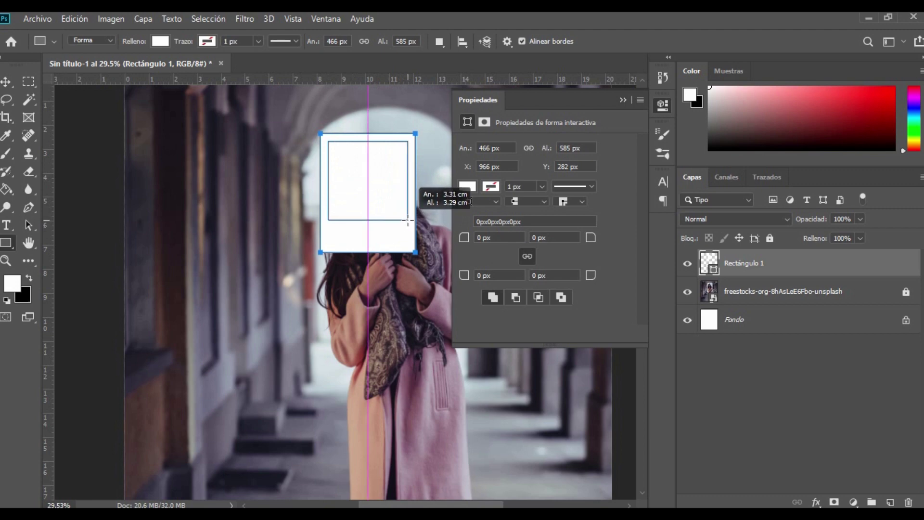
drag(408, 221, 408, 221)
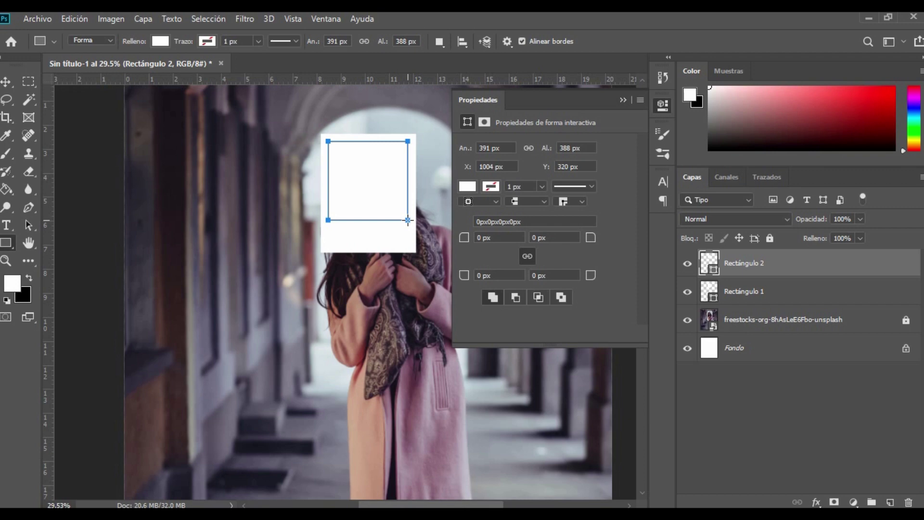
click(467, 186)
click(471, 259)
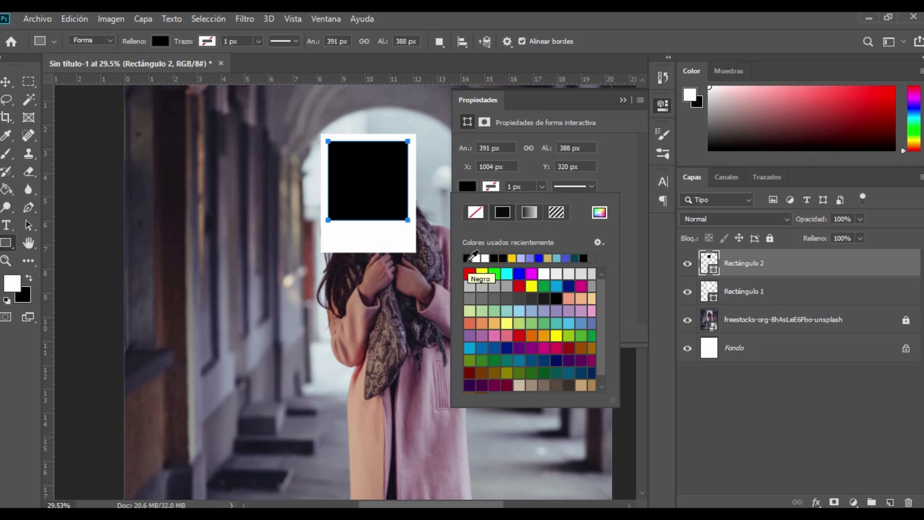
click(622, 101)
click(622, 101)
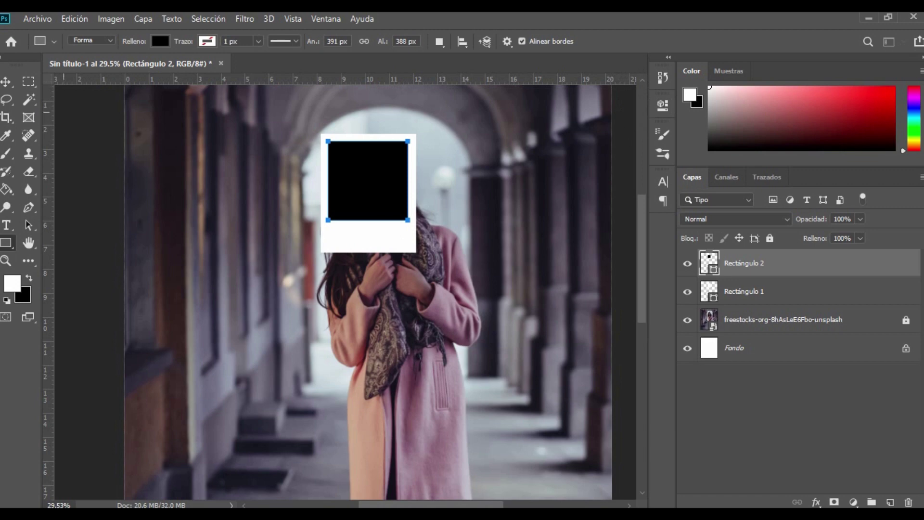
- Move the photo layer above both rectangles and clip it to the black rectangle with a clipping mask
click(6, 81)
click(596, 198)
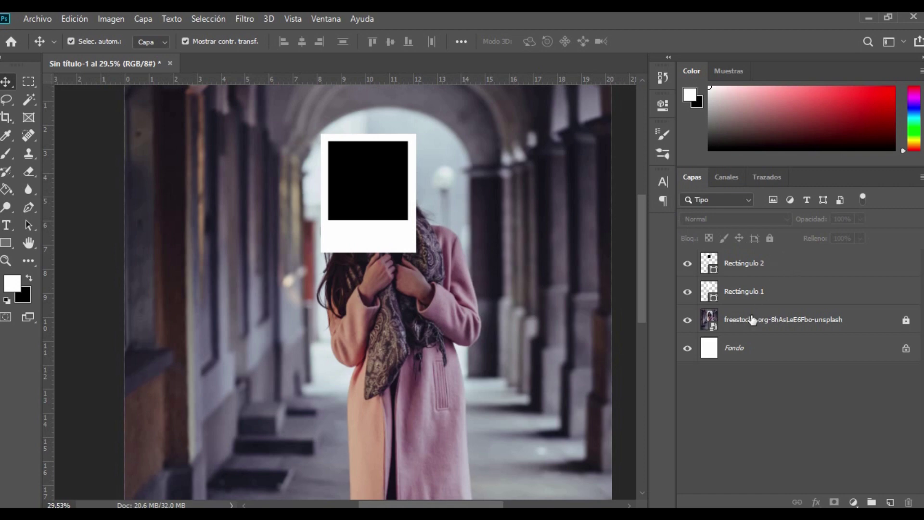
drag(753, 331, 773, 260)
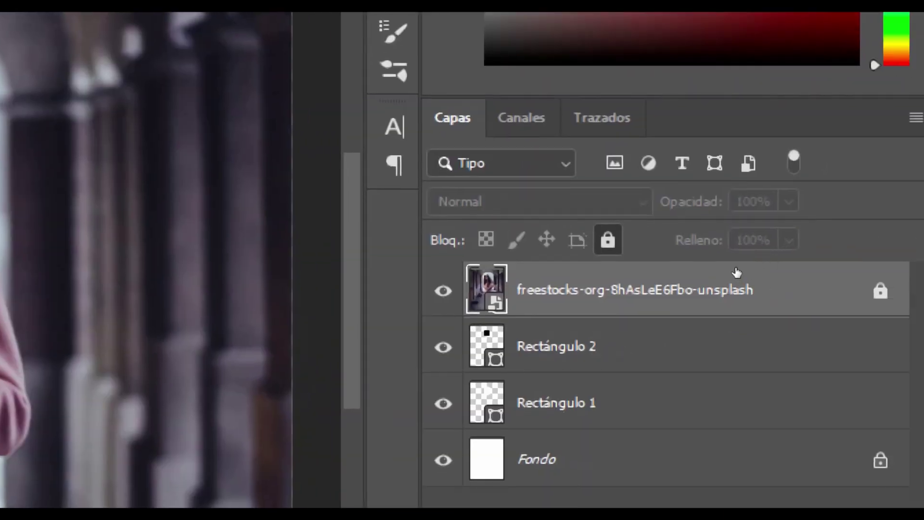
drag(730, 278, 727, 273)
drag(728, 274, 728, 275)
alt+click(727, 274)
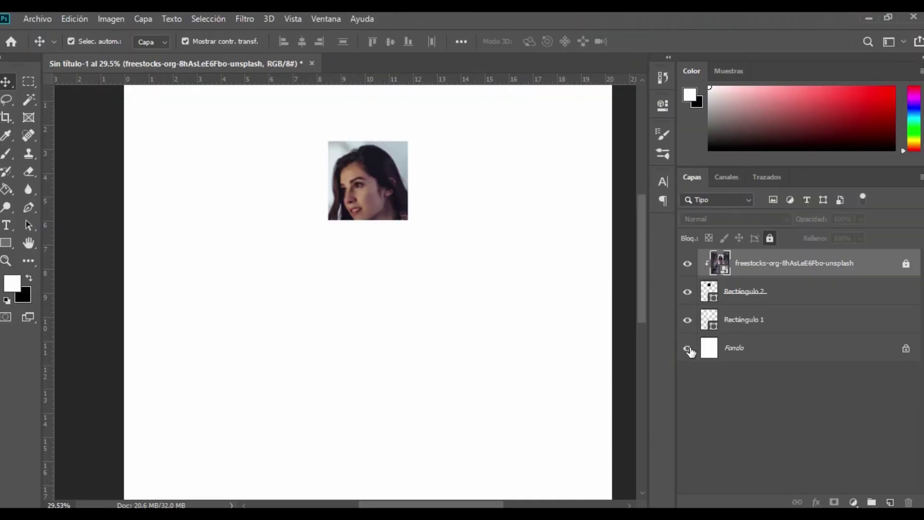
- Hide the Fondo layer to view the Polaroid frame on transparency
click(688, 349)
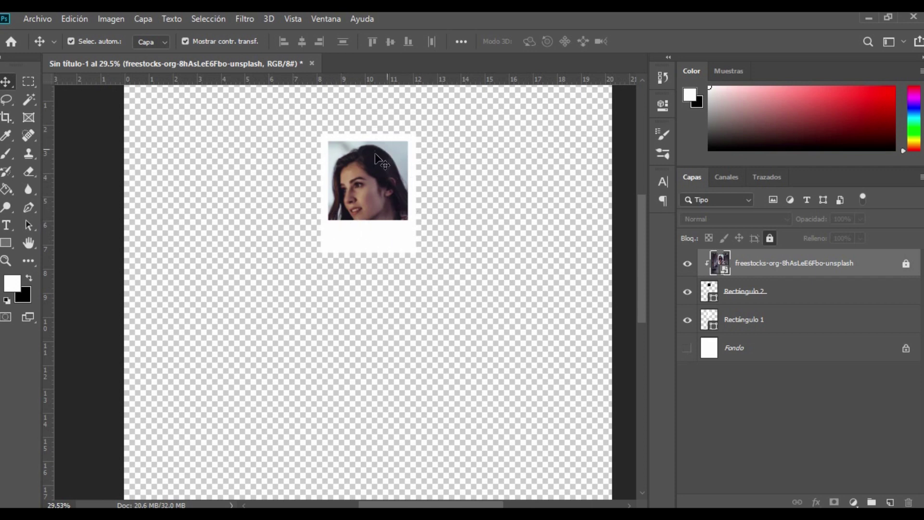
scroll(369, 209, up, 2)
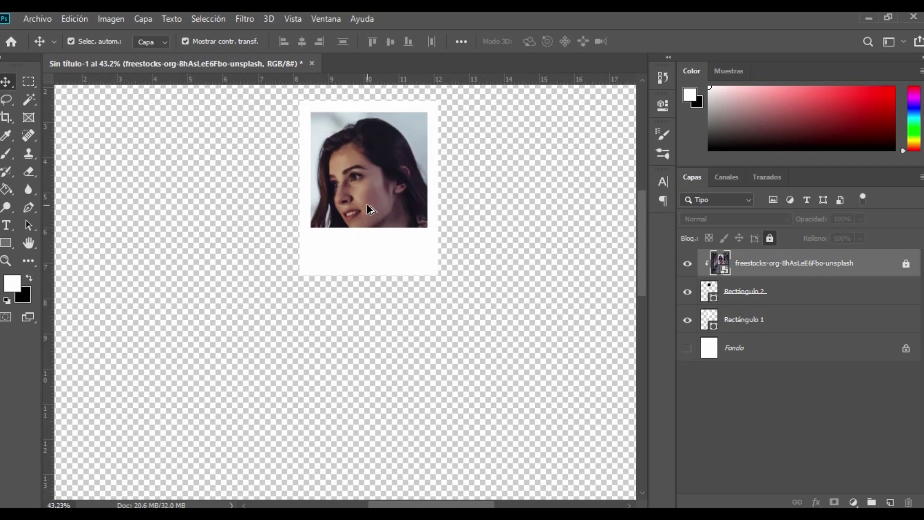
scroll(369, 210, up, 1)
scroll(368, 209, down, 3)
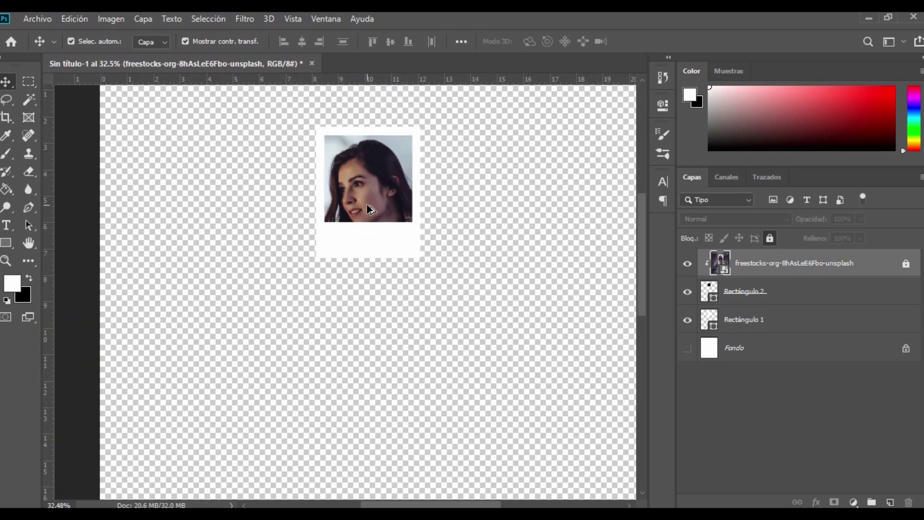
- Rename the white rectangle's layer Blanco, the black rectangle's layer Negro and the photo layer Original
click(748, 322)
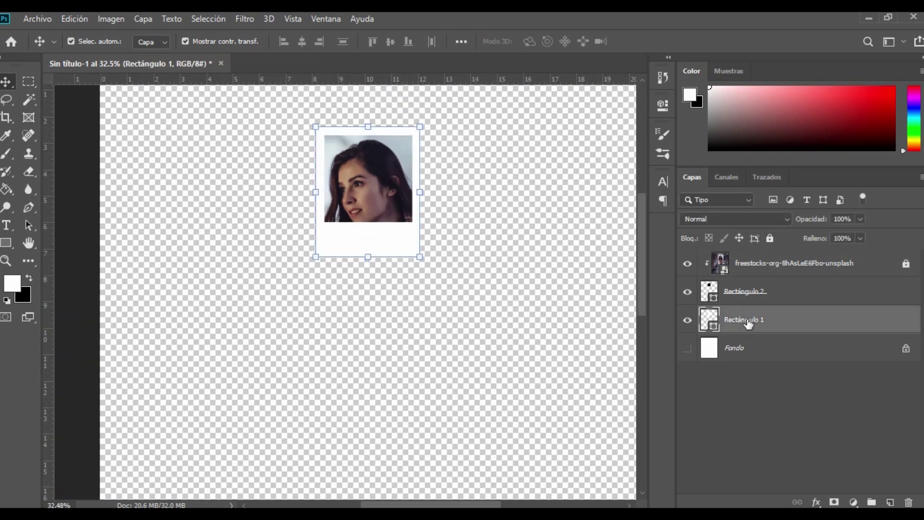
double_click(748, 320)
text(Blanco)
key(Return)
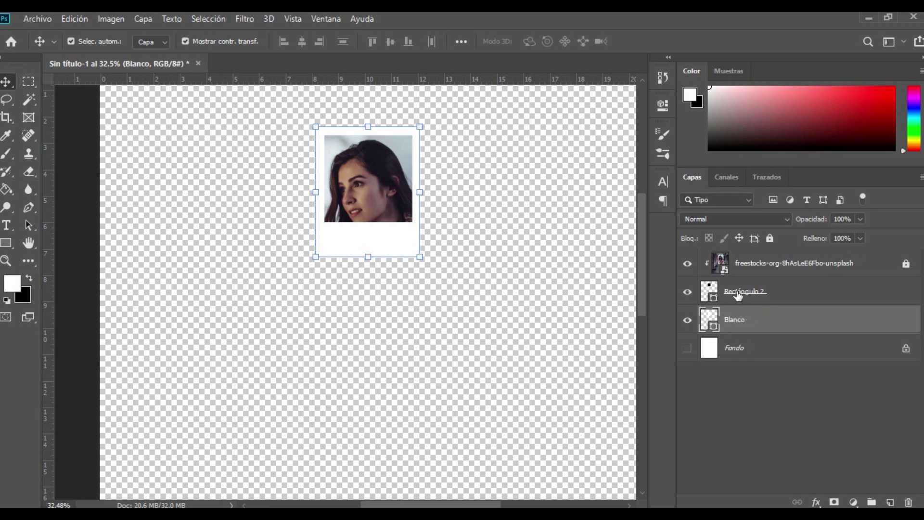
double_click(740, 292)
text(Negro)
key(Return)
double_click(761, 264)
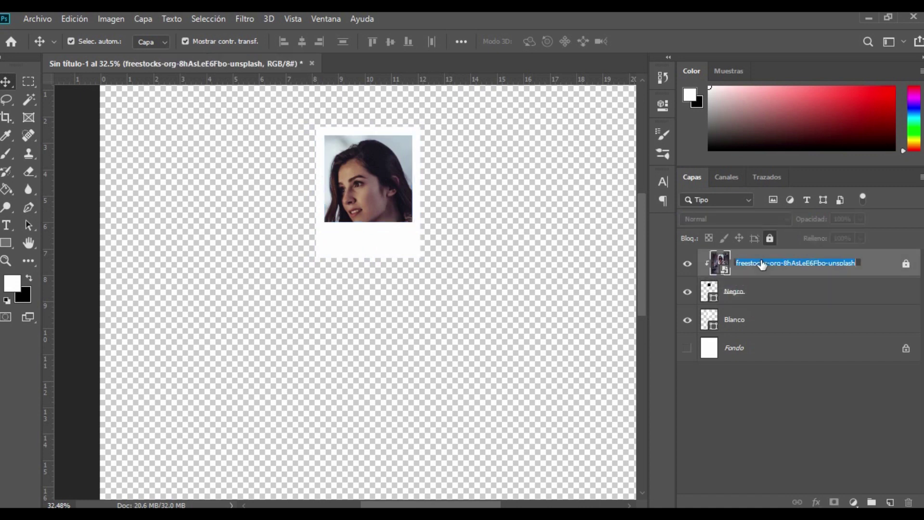
text(Original)
key(Return)
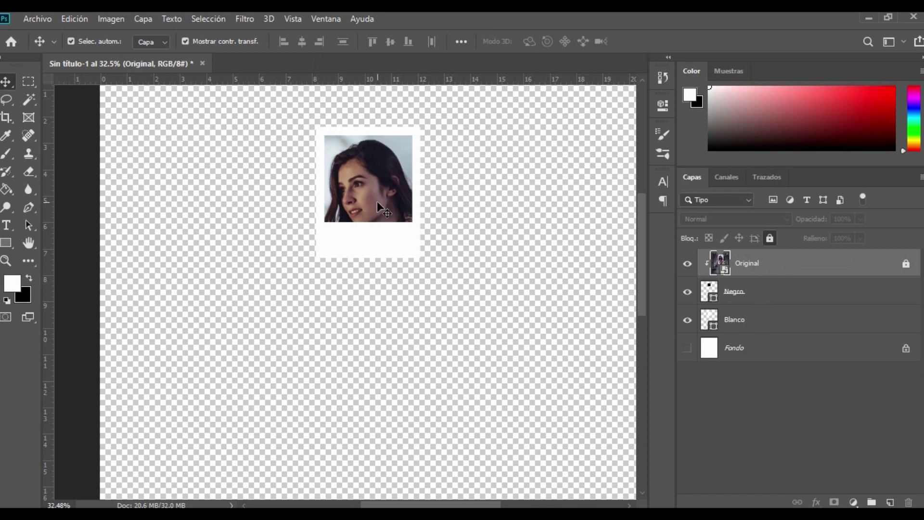
- Duplicate the Blanco, Negro and Original layers and move the copied frame's two rectangles down and left of the first Polaroid
click(796, 328)
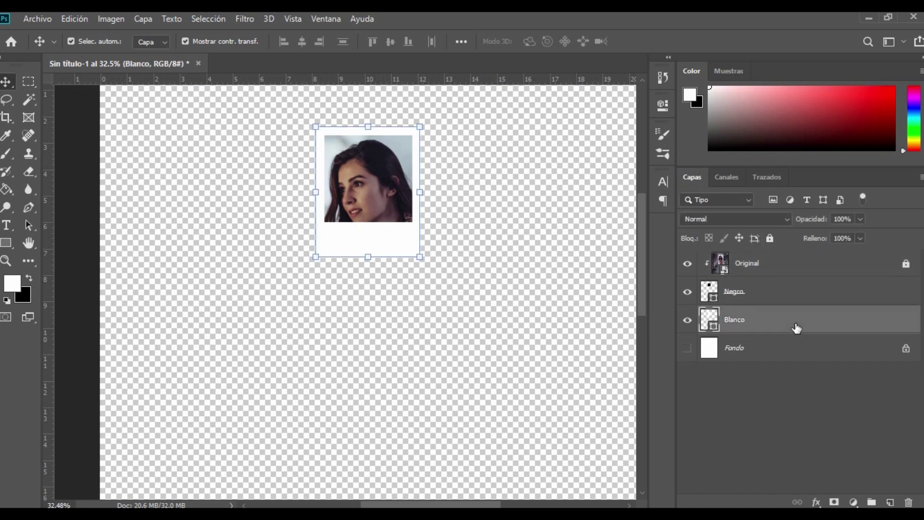
shift+click(777, 270)
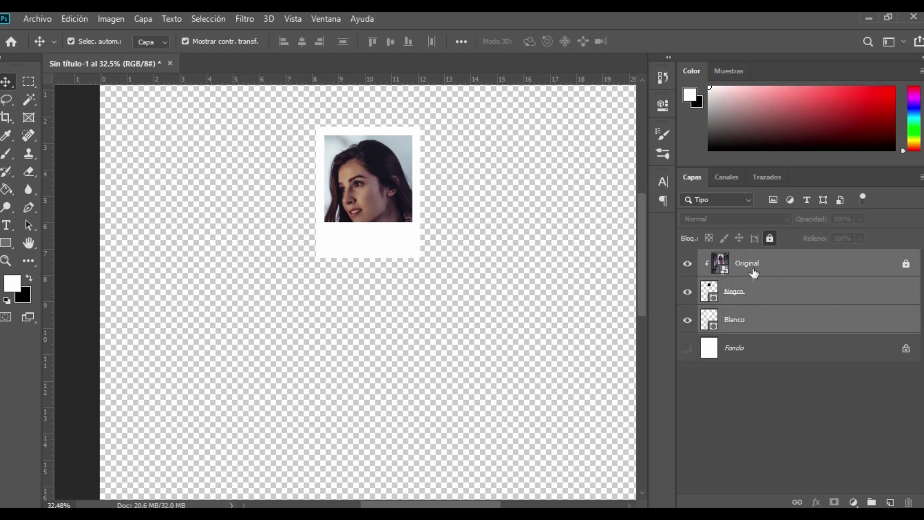
key(ctrl)
key(ctrl+j)
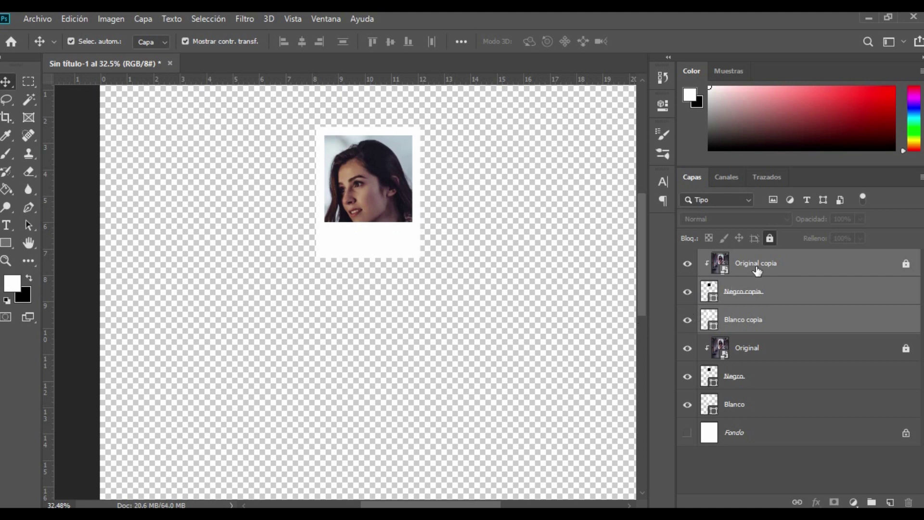
key(ctrl)
ctrl+click(757, 271)
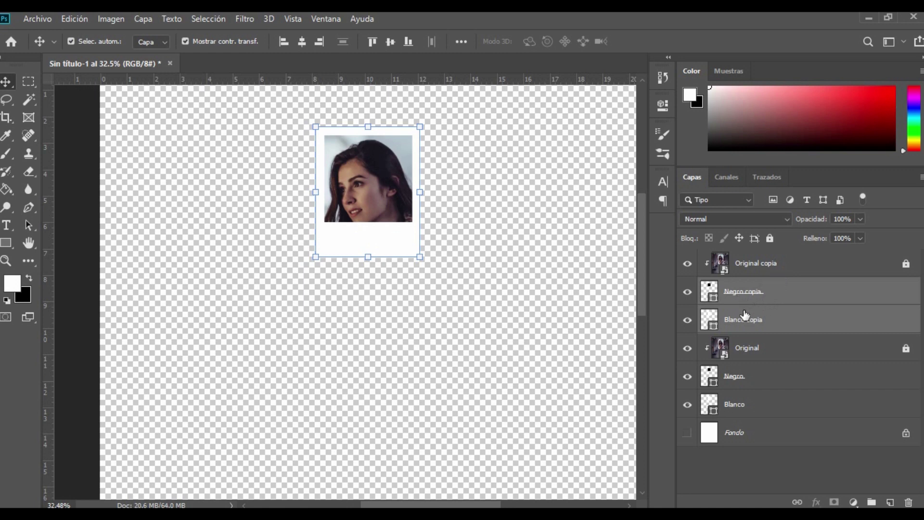
drag(386, 235, 350, 318)
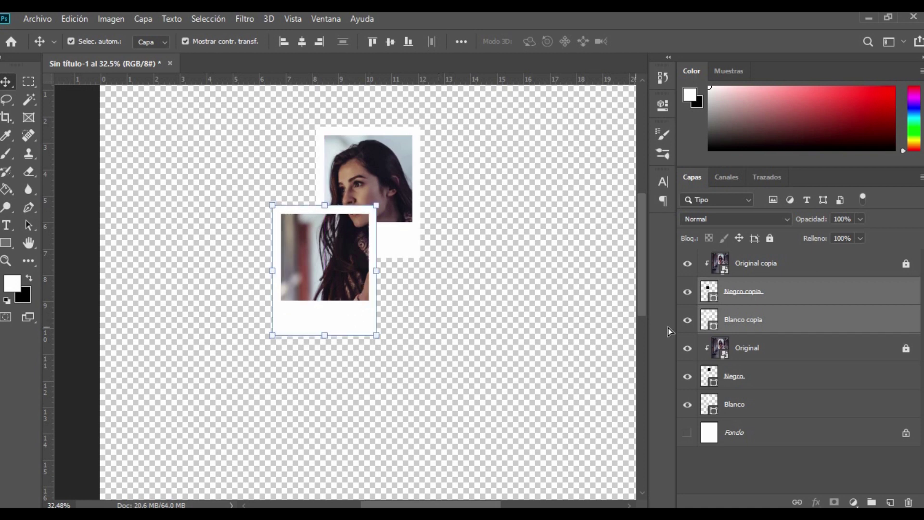
- Duplicate the second Polaroid's three layers and move the new frame's two rectangles down and right, over the hands
click(771, 266)
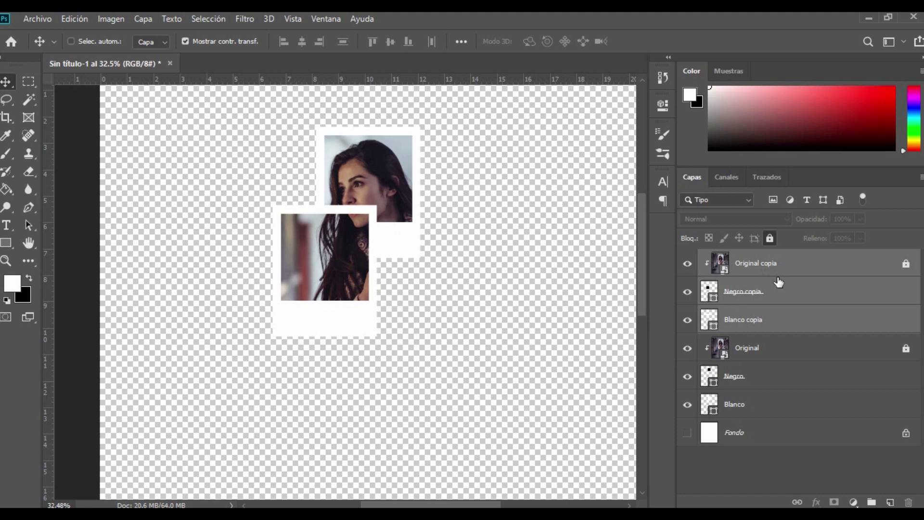
key(ctrl+j)
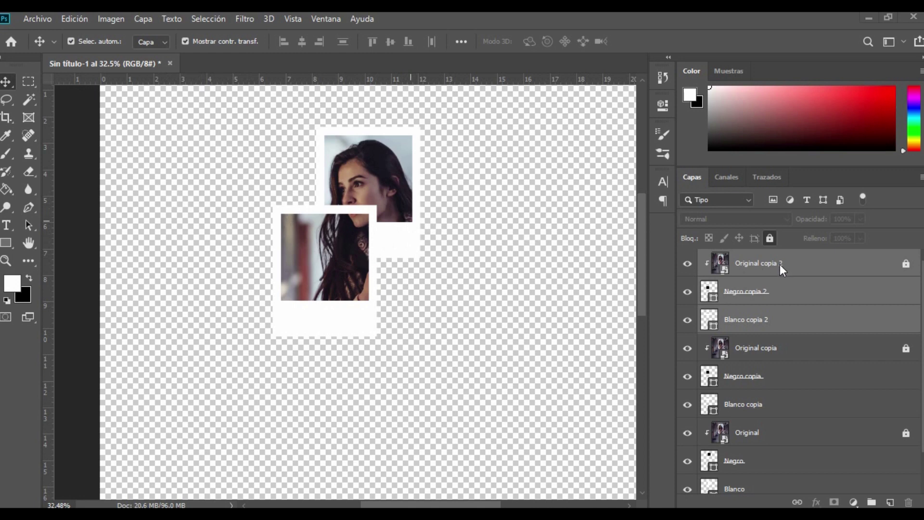
key(ctrl)
key(ctrl)
ctrl+click(743, 273)
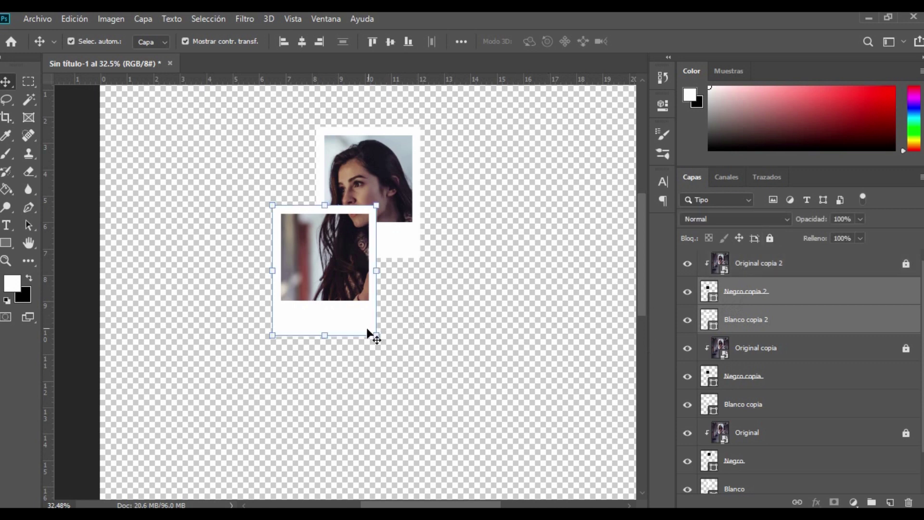
drag(353, 328, 439, 378)
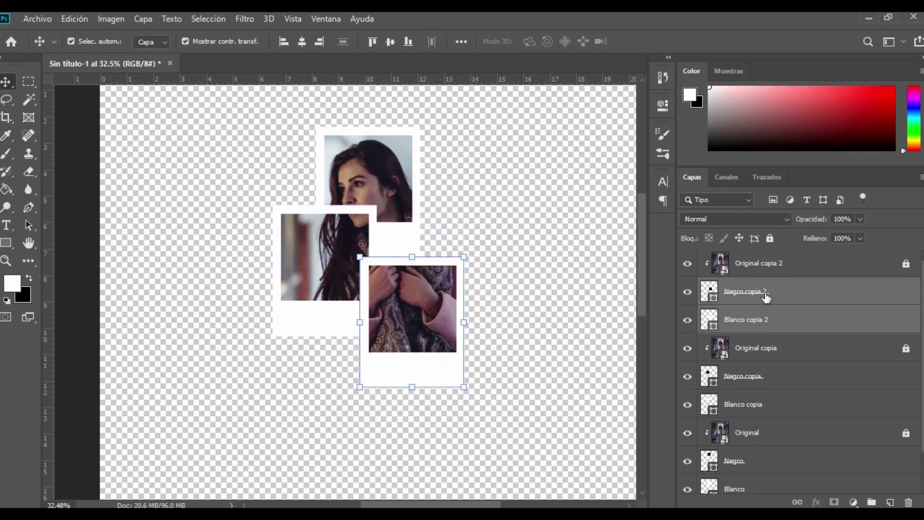
- Duplicate the third Polaroid's three layers and move the new frame's two rectangles down and left, over the sleeve
shift+click(761, 268)
key(ctrl+j)
ctrl+click(740, 267)
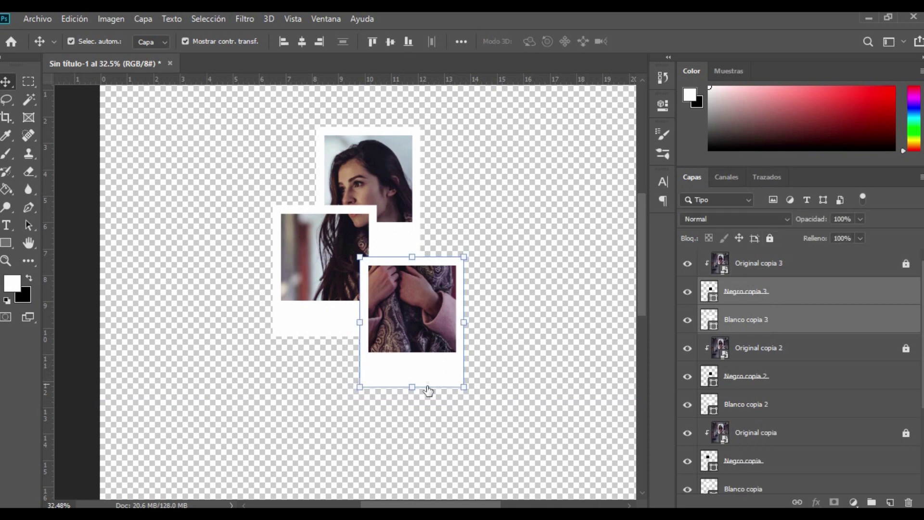
drag(421, 372, 365, 440)
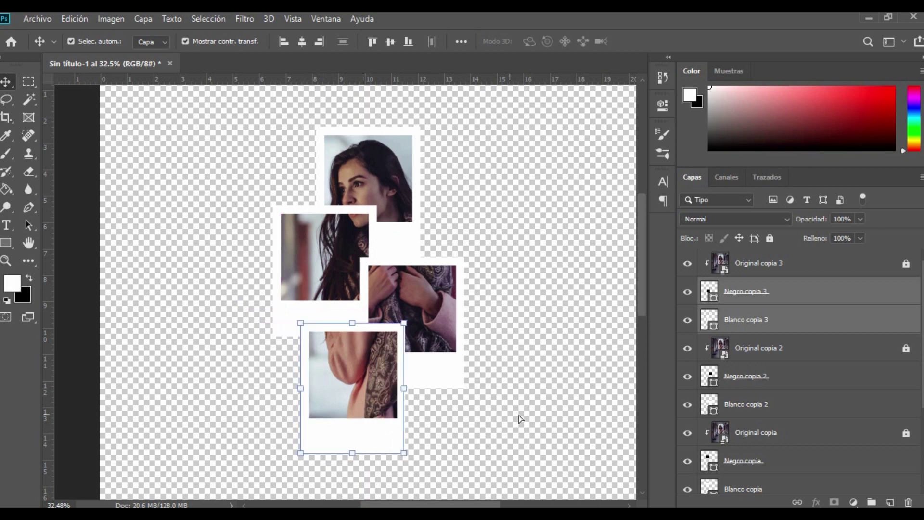
- Duplicate the fourth Polaroid's three layers twice and move the newest frame's rectangles down and right, over the lower coat
scroll(517, 381, down, 4)
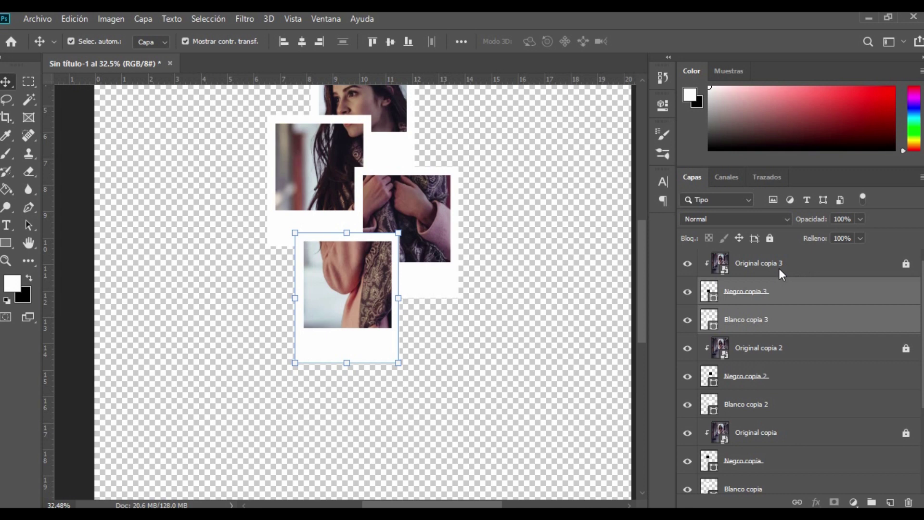
key(ctrl+j)
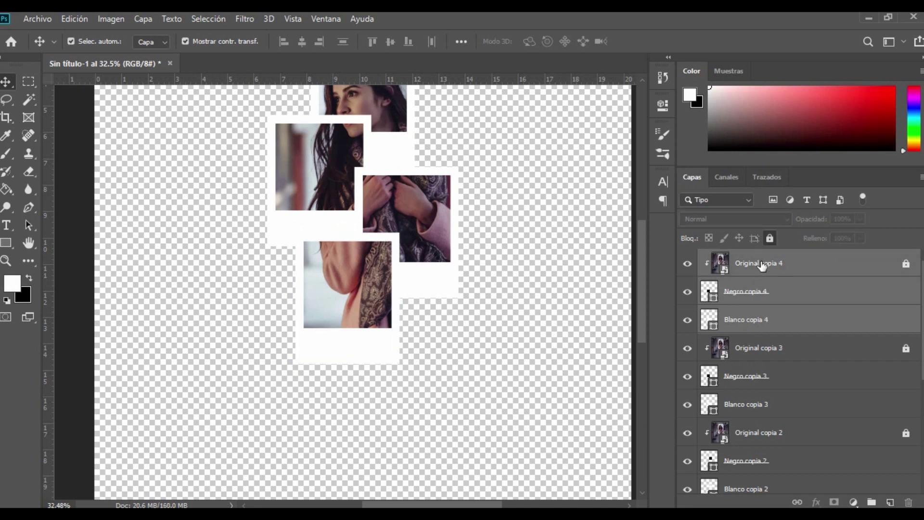
key(alt+z)
click(837, 30)
key(ctrl+j)
ctrl+click(768, 270)
drag(374, 356, 433, 411)
drag(398, 163, 411, 225)
drag(408, 262, 428, 132)
mouse_move(438, 243)
mouse_down()
mouse_move(456, 186)
mouse_move(431, 188)
mouse_move(429, 239)
mouse_up()
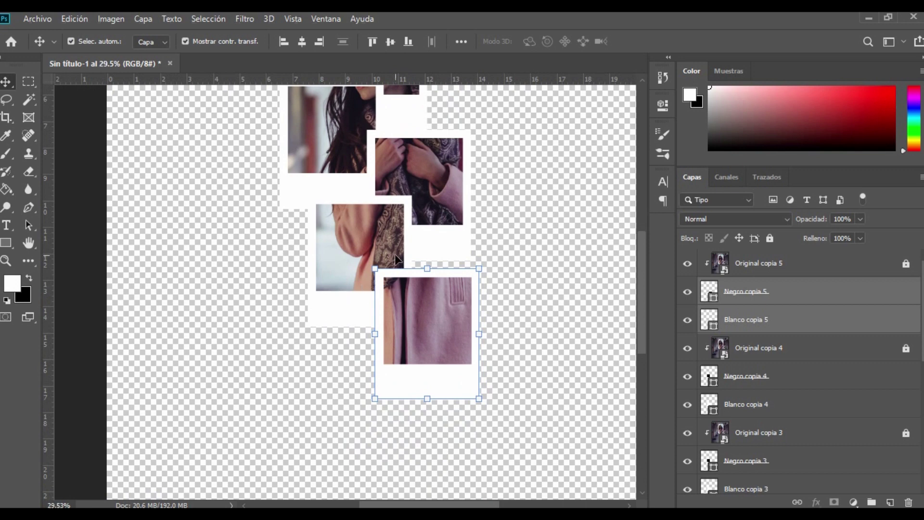
- Rotate the top Polaroid's Blanco and Negro rectangles counterclockwise to about -24°
scroll(397, 260, down, 3)
scroll(397, 260, down, 1)
scroll(394, 255, up, 2)
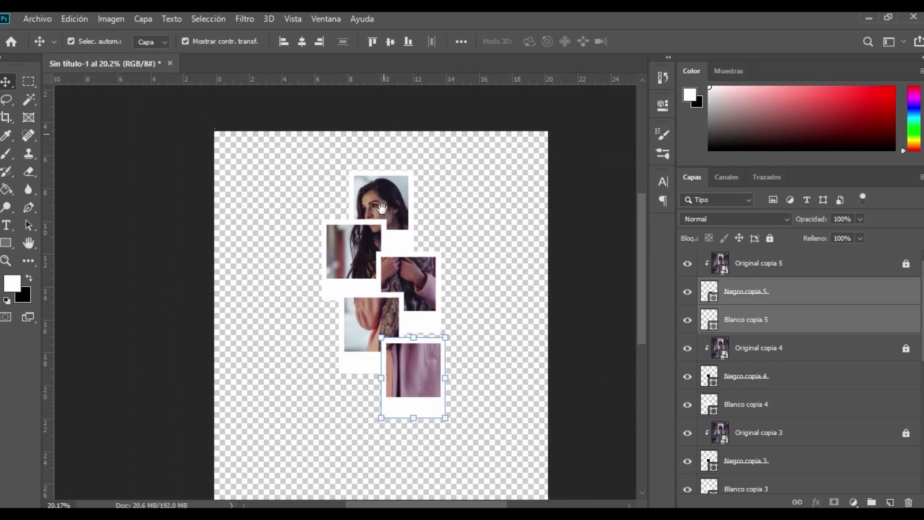
scroll(382, 235, up, 2)
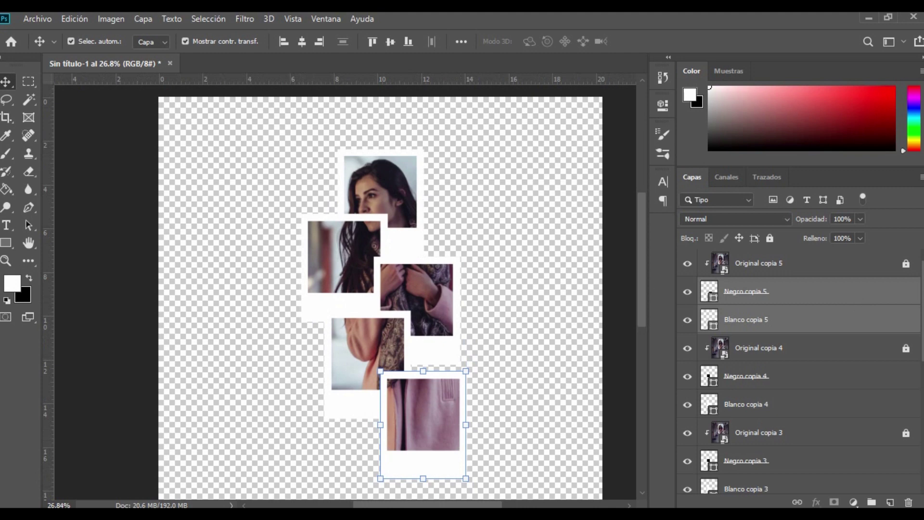
scroll(742, 395, down, 8)
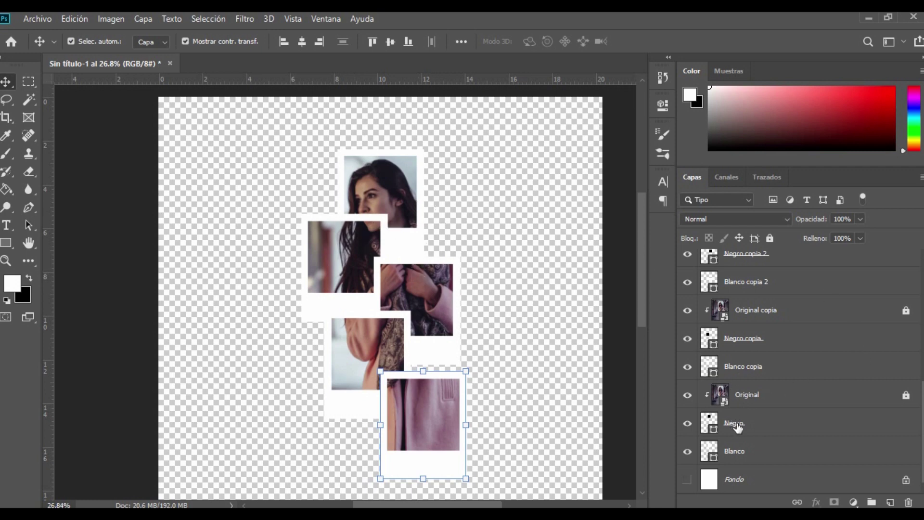
click(756, 451)
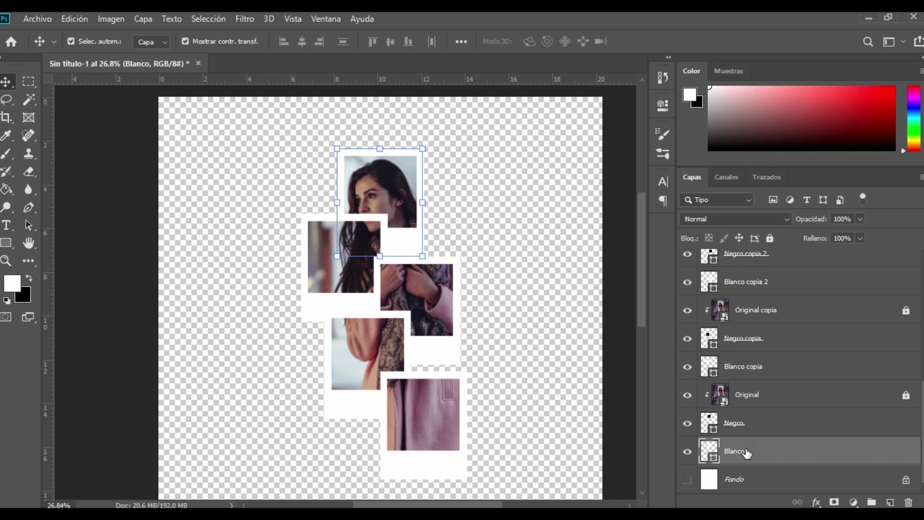
ctrl+click(749, 431)
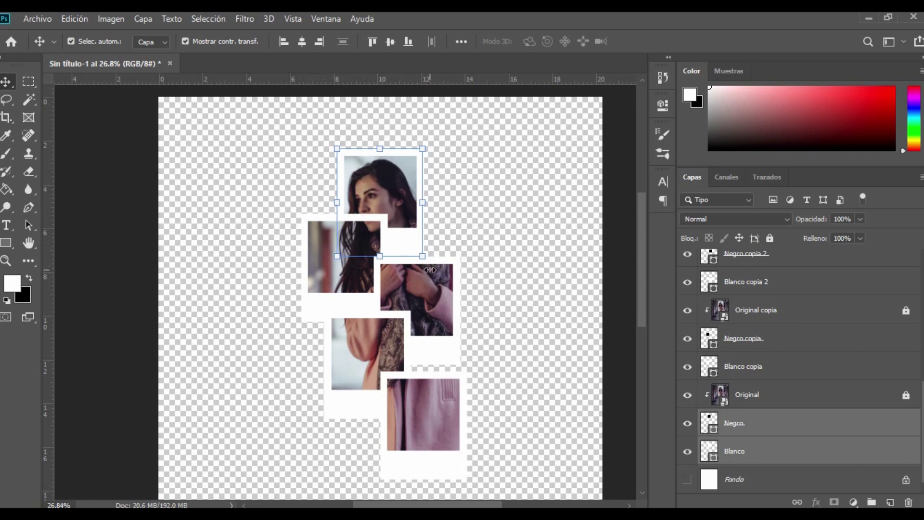
drag(430, 273, 466, 251)
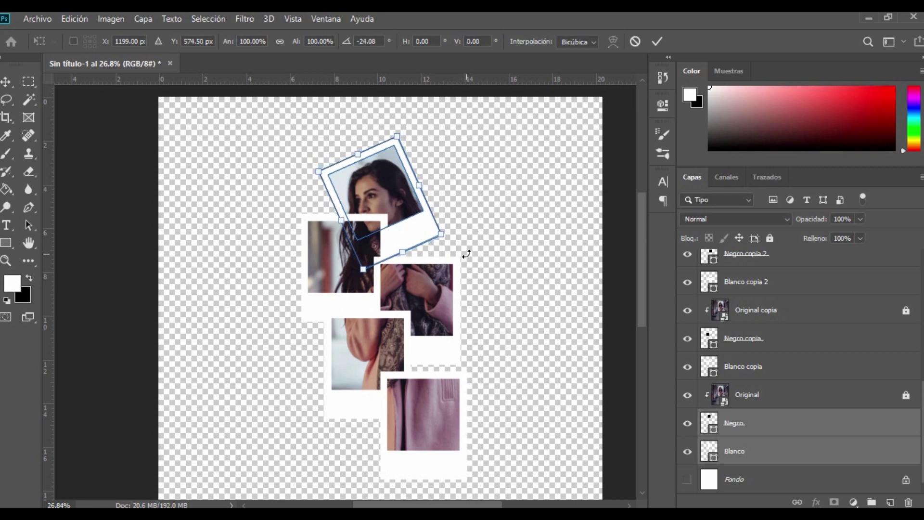
key(Return)
- Rotate the second Polaroid's Blanco copia and Negro copia rectangles clockwise to about 36.5°
click(767, 365)
shift+click(763, 337)
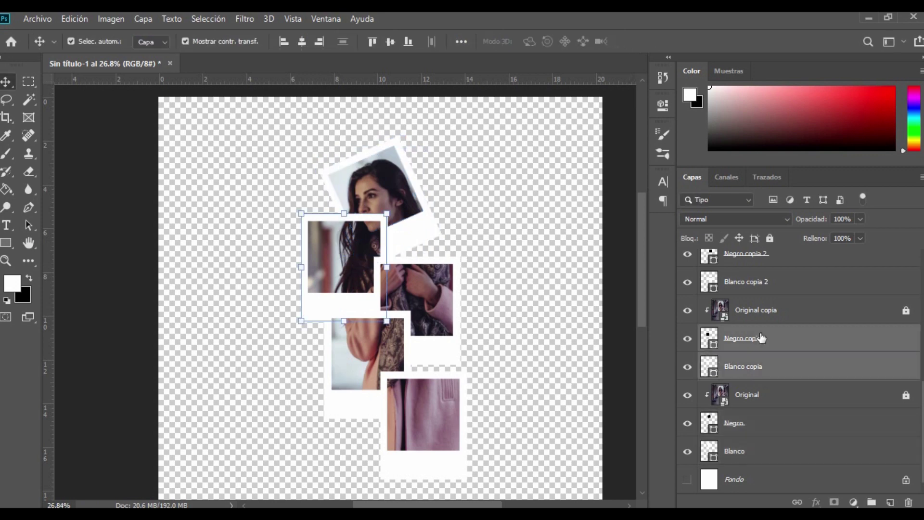
click(389, 327)
drag(390, 335, 343, 355)
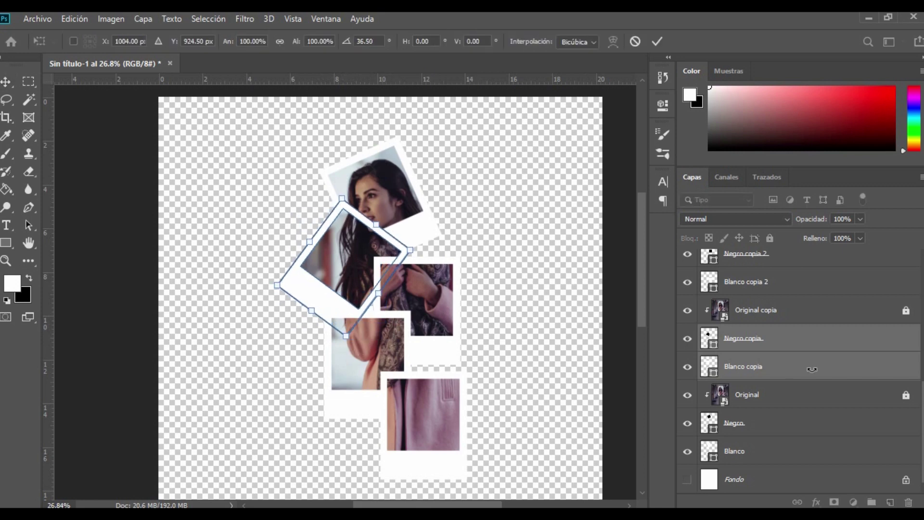
key(Return)
- Rotate the third Polaroid's Blanco copia 2 and Negro copia 2 rectangles counterclockwise to about -16.5°
click(768, 337)
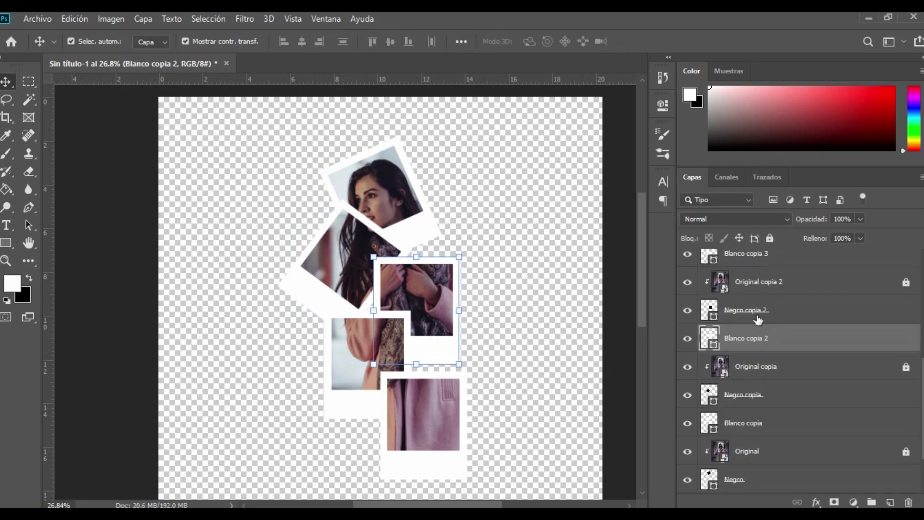
shift+click(759, 309)
key(ctrl)
drag(475, 378, 505, 363)
scroll(712, 349, up, 1)
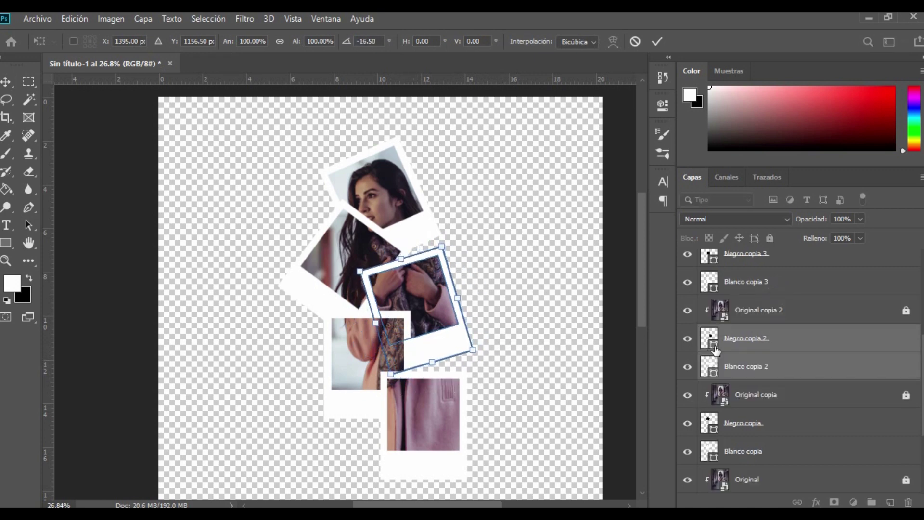
scroll(781, 370, up, 3)
key(Return)
click(768, 367)
shift+click(764, 337)
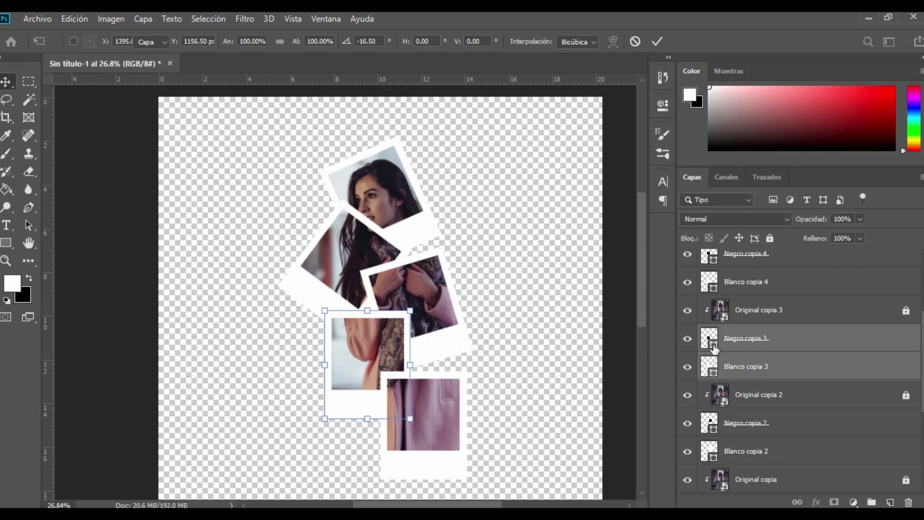
click(420, 422)
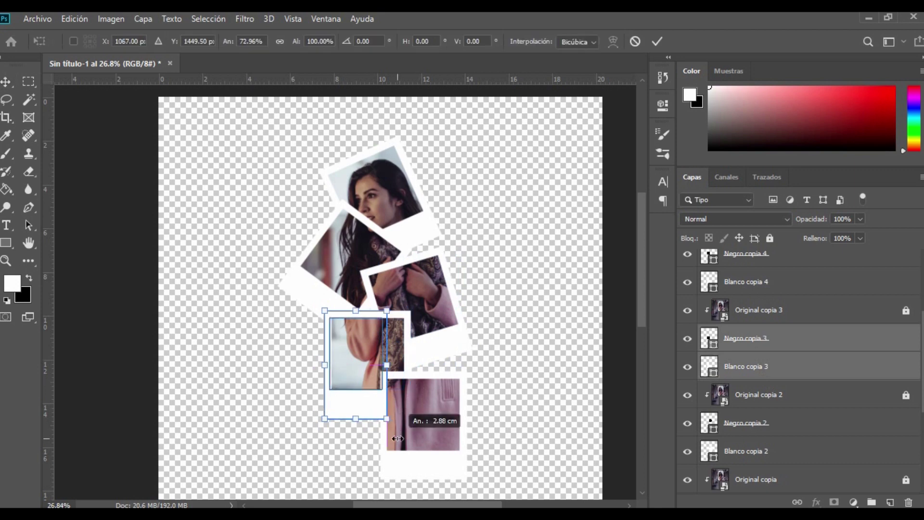
drag(427, 431, 375, 442)
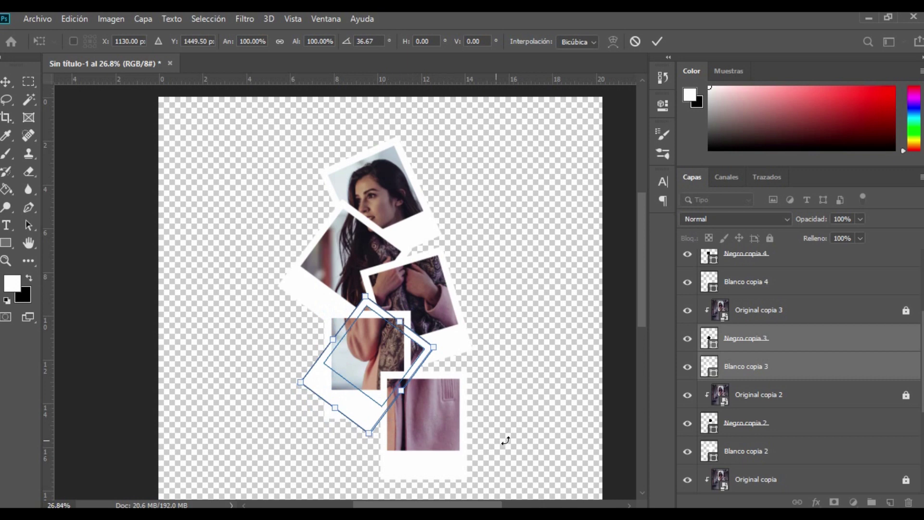
key(ctrl+z)
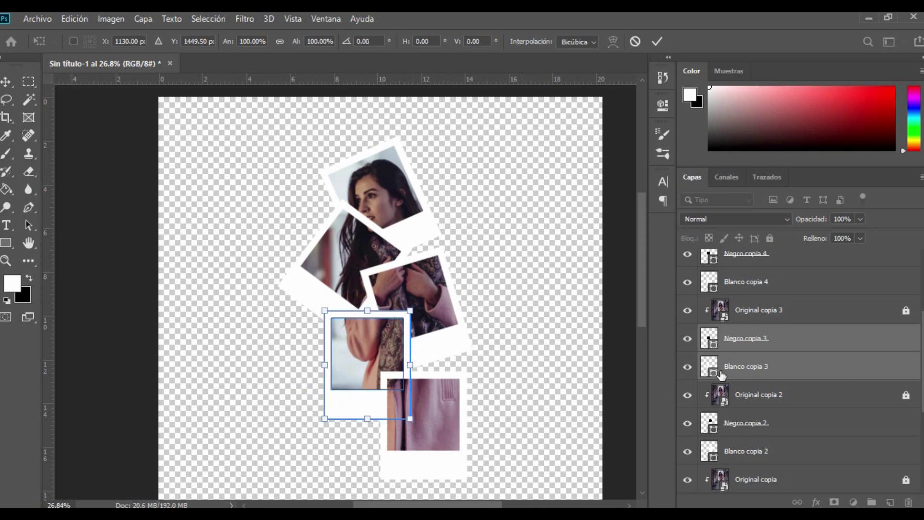
key(Escape)
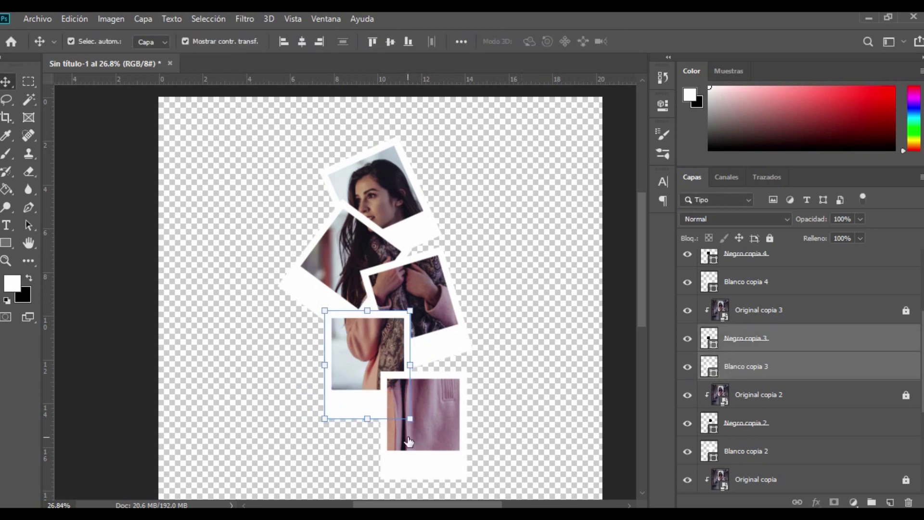
- Try rotating the Negro copia 3 and Blanco copia 3 rectangles to about 41.6° and moving Blanco copia 4 aside, and undo both
drag(422, 422, 369, 441)
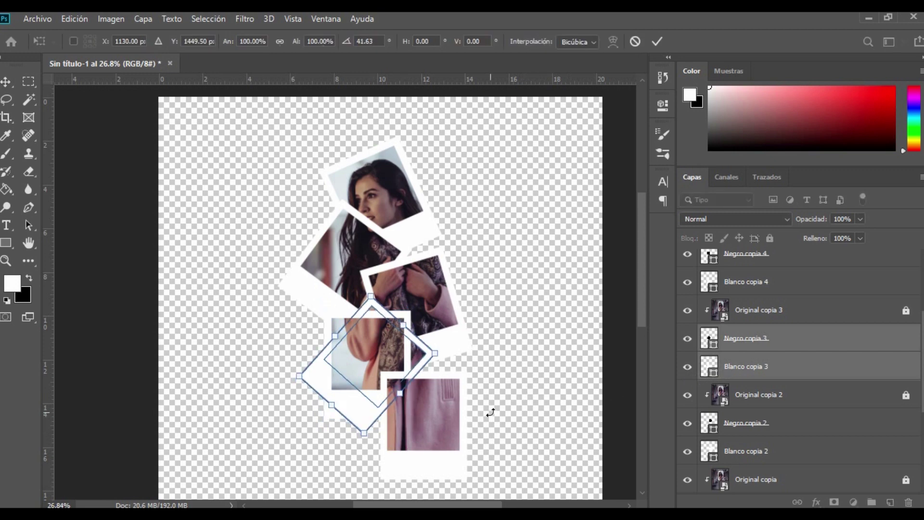
key(Return)
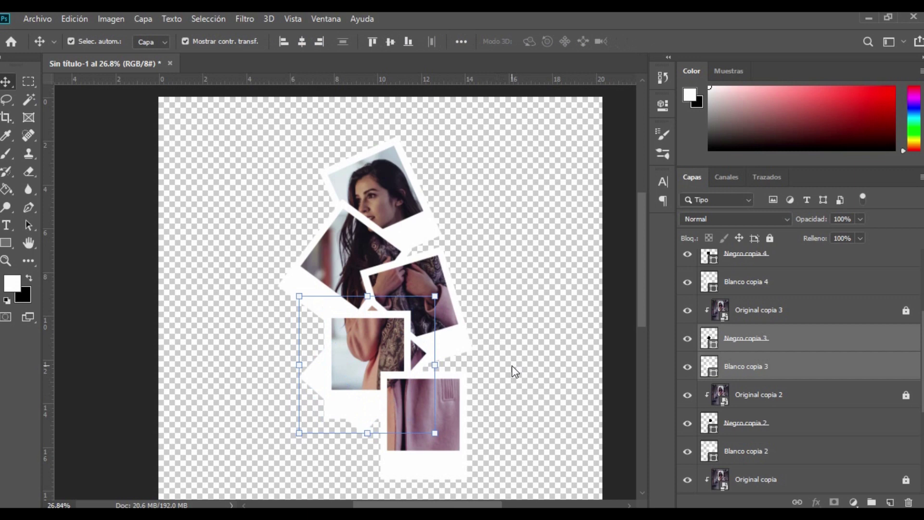
drag(342, 404, 215, 385)
key(ctrl+z)
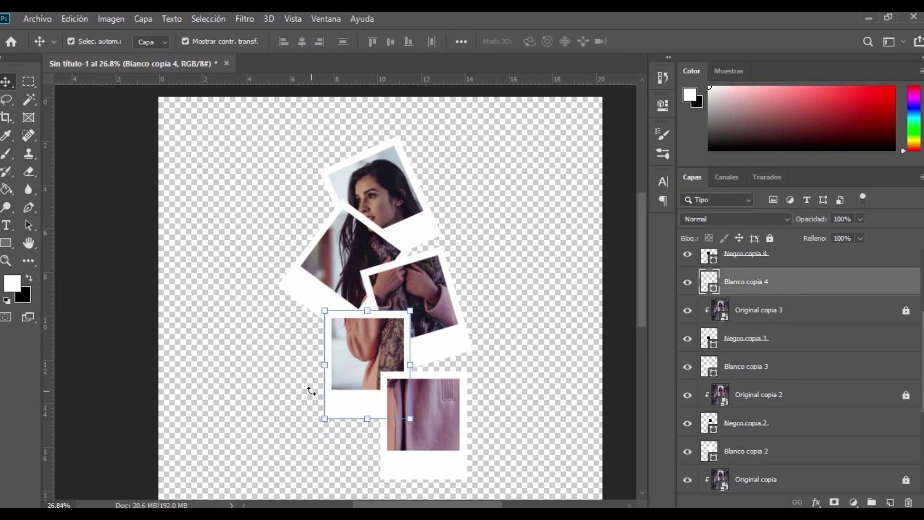
drag(352, 412, 255, 383)
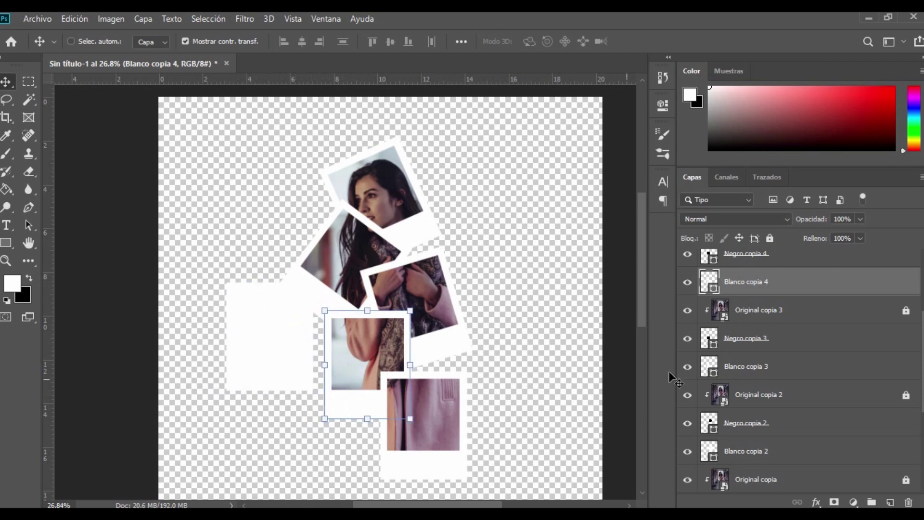
key(ctrl+z)
- Try to move the Original copia 4, Negro copia 4 and Blanco copia 4 layers together
scroll(736, 335, up, 2)
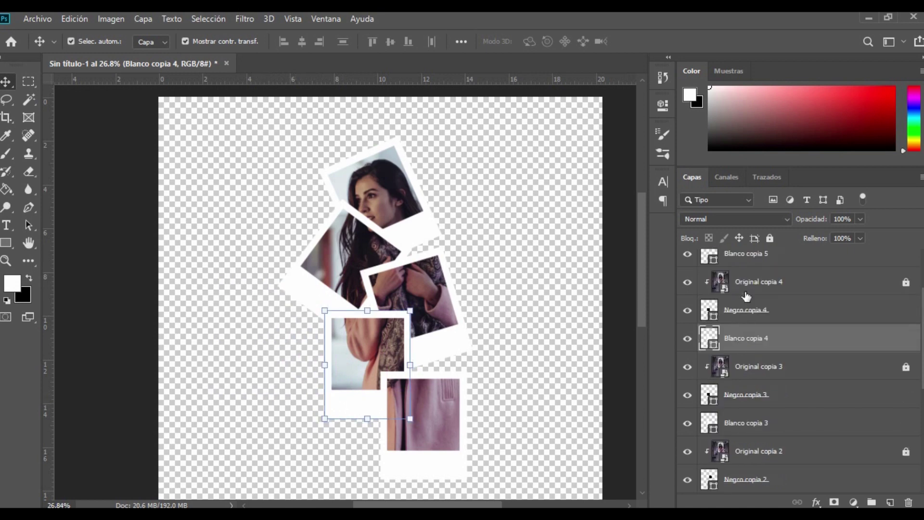
shift+click(746, 289)
mouse_move(341, 423)
mouse_down()
mouse_move(282, 436)
mouse_move(332, 429)
mouse_up()
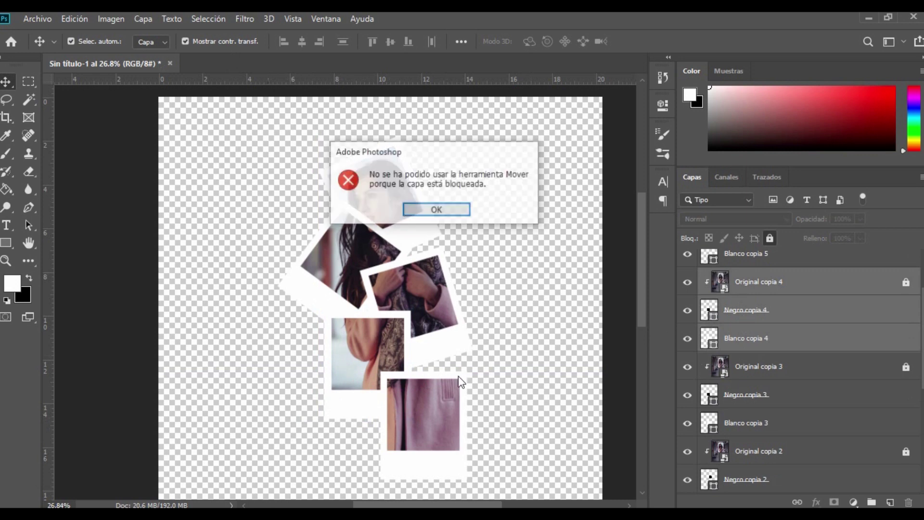
click(460, 213)
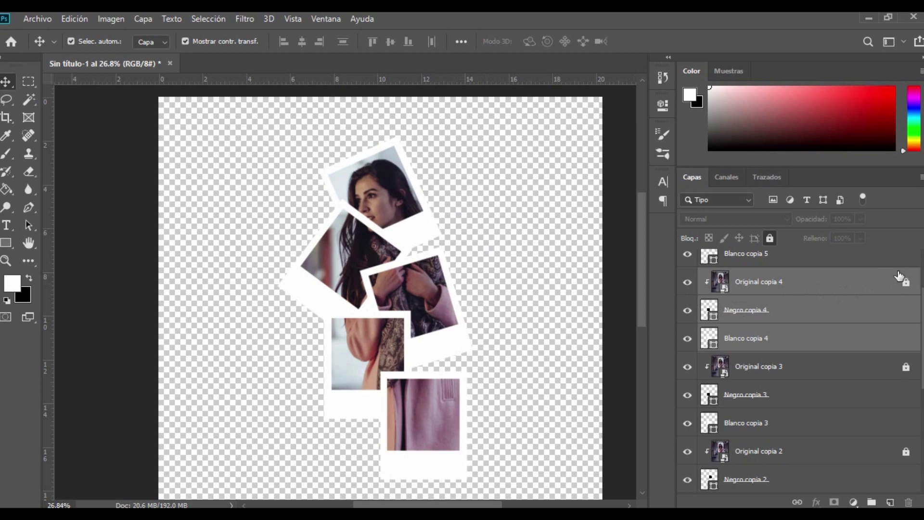
- Move the Negro copia 4 and Blanco copia 4 rectangles below the other Polaroids and rotate them clockwise to about 38.3°
click(887, 310)
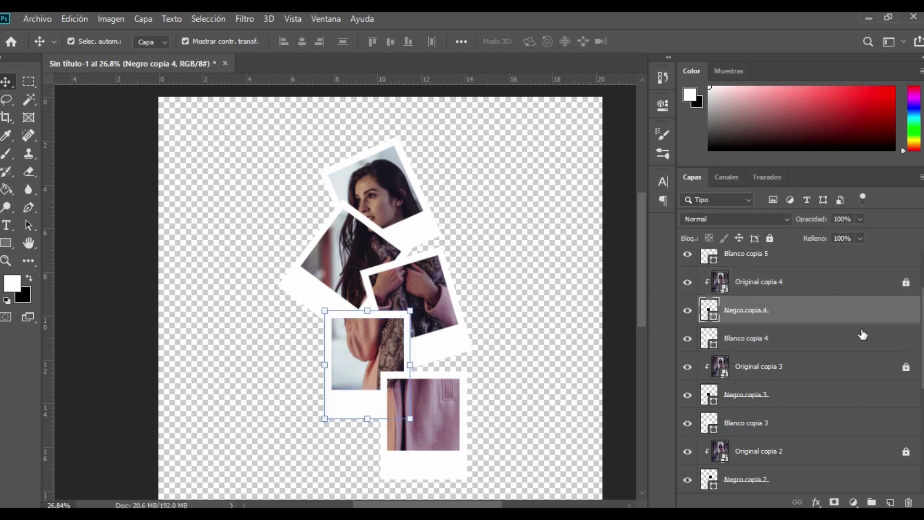
shift+click(863, 335)
drag(347, 400, 357, 425)
drag(418, 447, 368, 461)
key(Return)
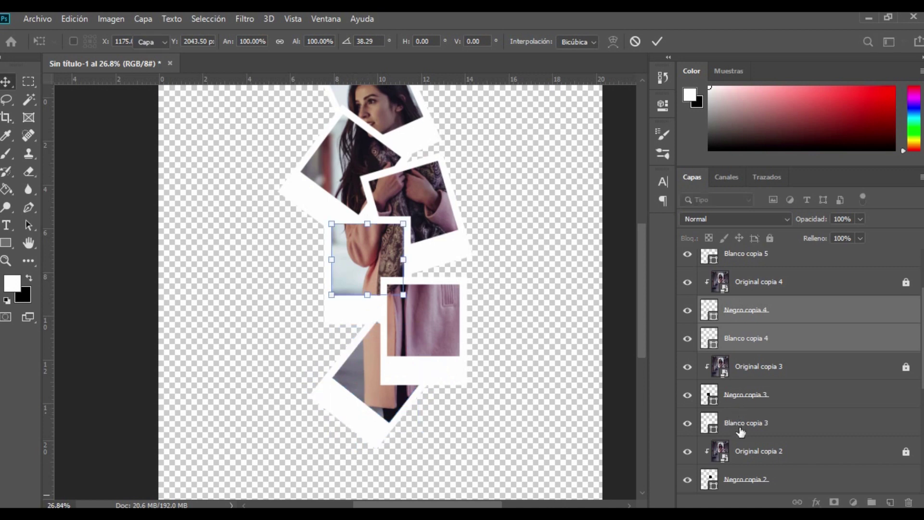
- Rotate the fourth Polaroid's Negro copia 3 and Blanco copia 3 rectangles clockwise to about 34.9°
click(740, 400)
shift+click(740, 423)
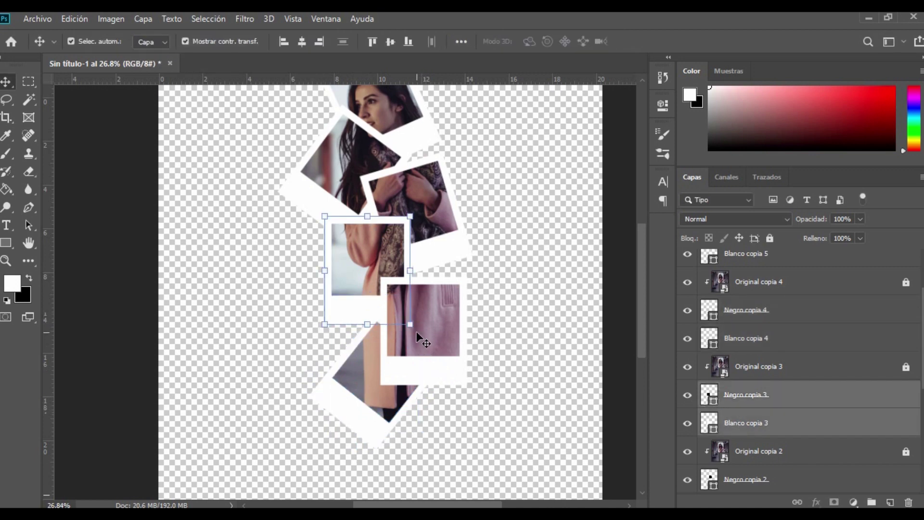
key(ctrl+t)
drag(421, 333, 388, 354)
- Rotate the Blanco copia 5 and Negro copia 5 rectangles counterclockwise to about -20°
scroll(760, 337, up, 3)
click(760, 327)
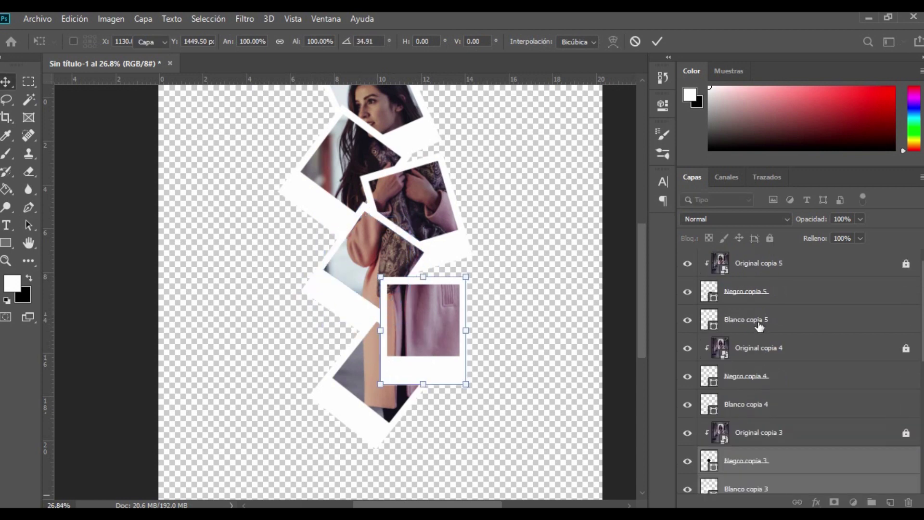
shift+click(746, 291)
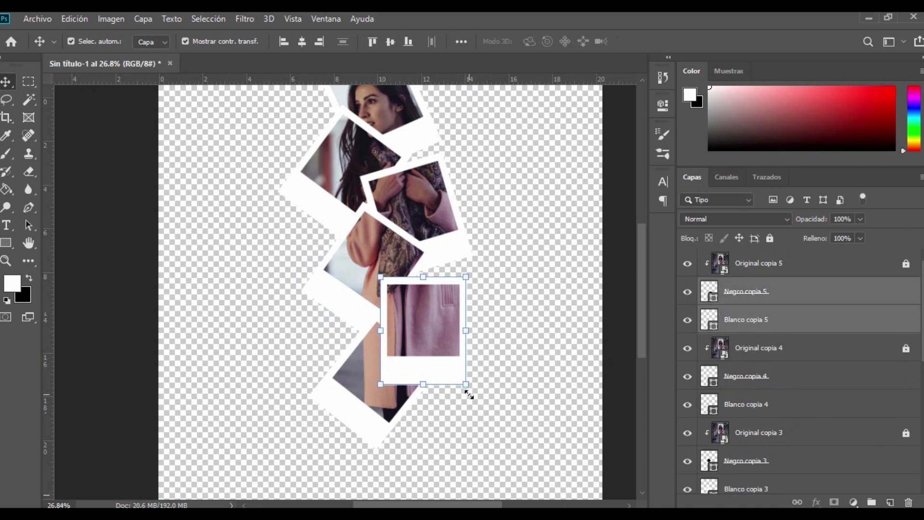
mouse_move(488, 394)
mouse_down()
mouse_move(509, 369)
mouse_move(497, 380)
mouse_up()
scroll(497, 383, up, 3)
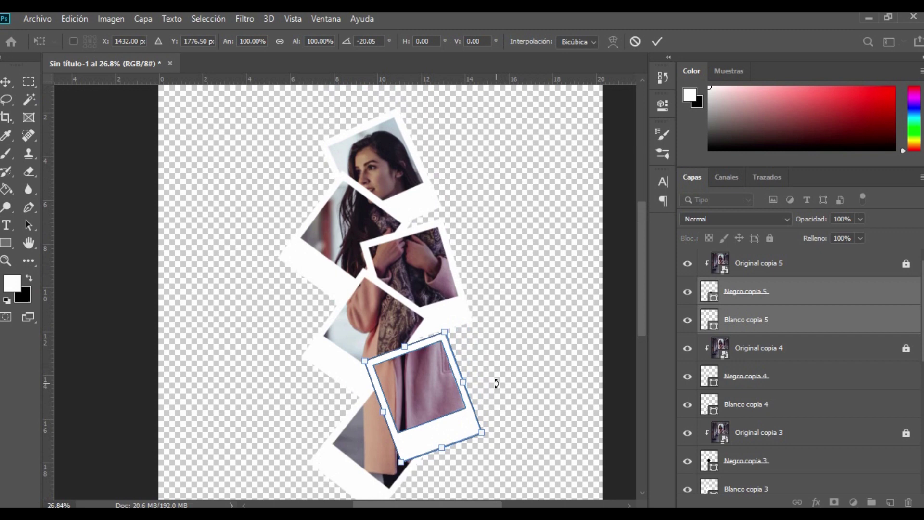
- Group the top Polaroid's Blanco, Negro and Original layers
scroll(748, 329, down, 5)
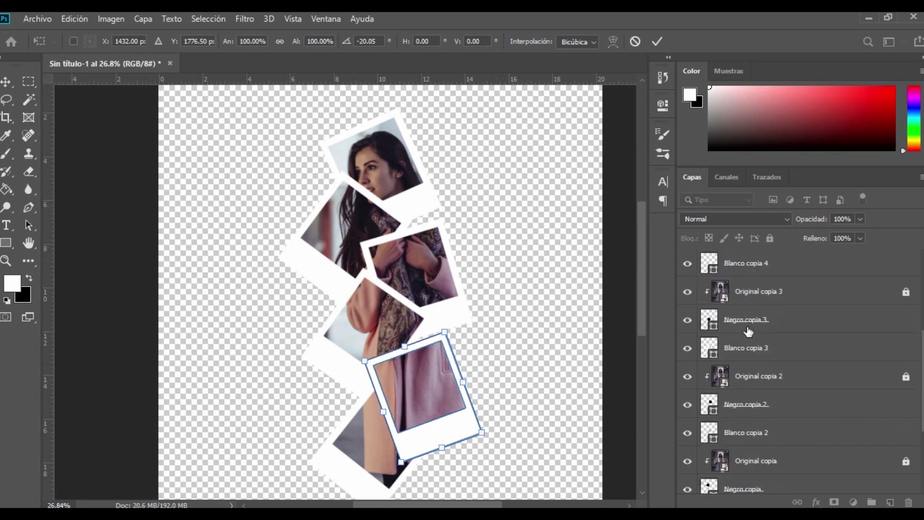
scroll(741, 431, up, 5)
scroll(747, 420, down, 5)
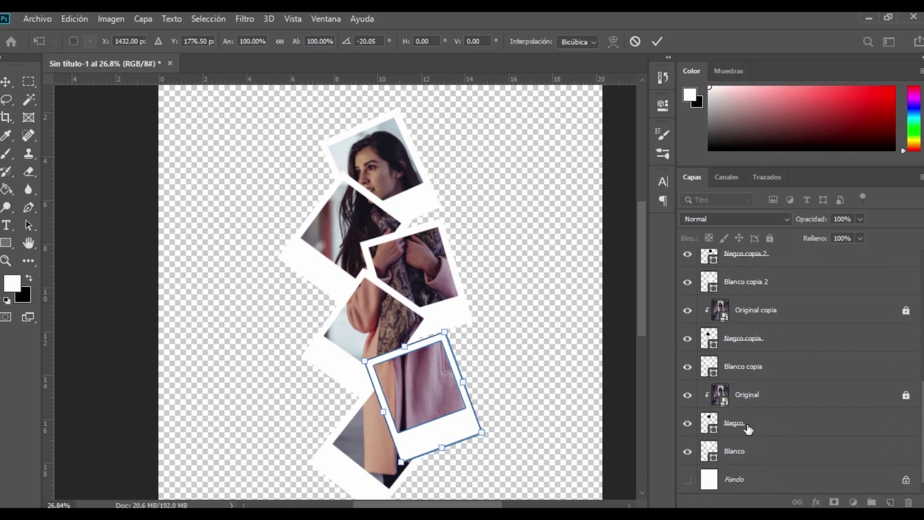
click(748, 457)
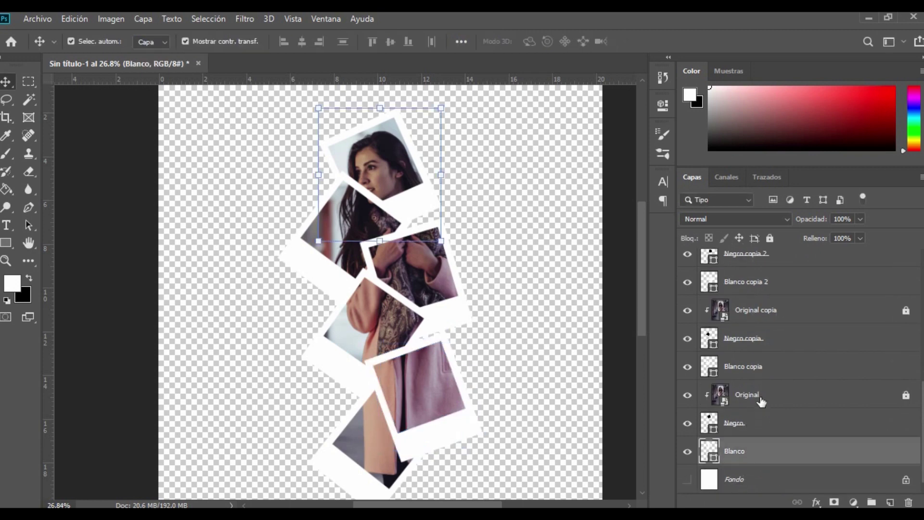
shift+click(761, 396)
key(ctrl+g)
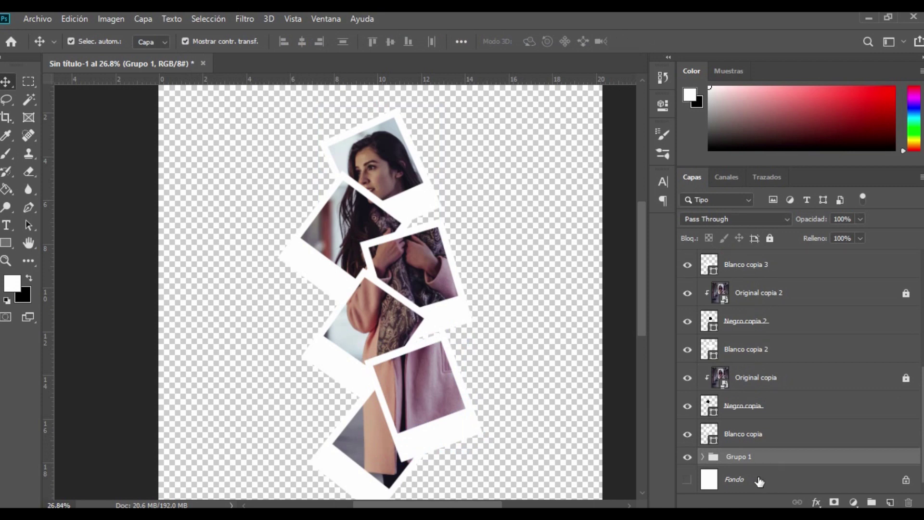
- Group the second Polaroid's Blanco copia, Negro copia and Original copia layers
click(758, 440)
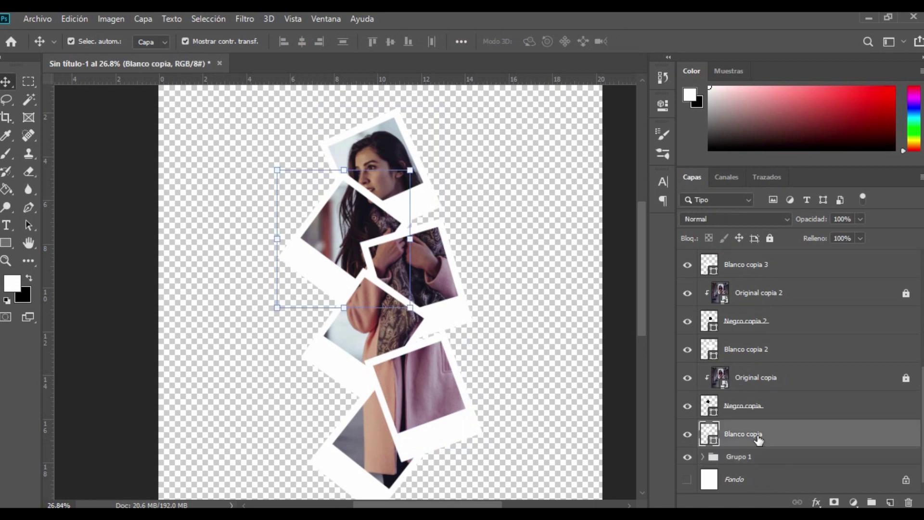
shift+click(746, 385)
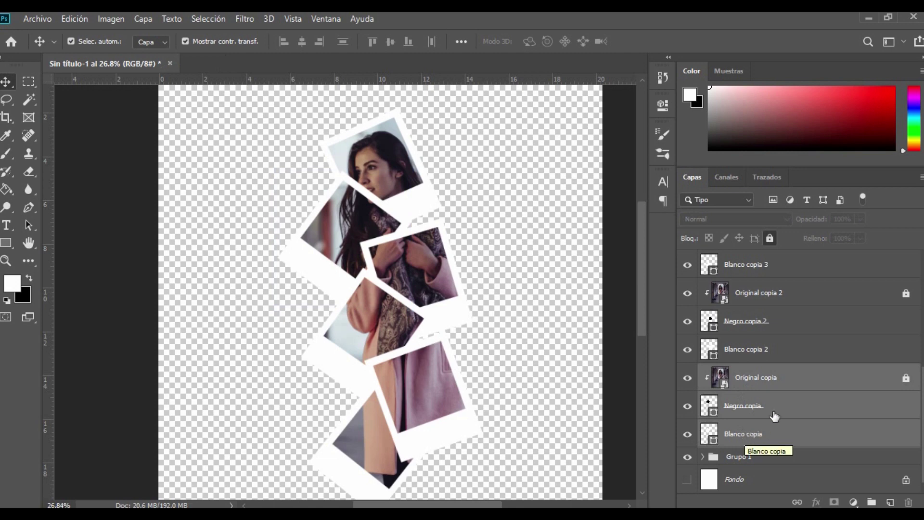
drag(759, 413, 871, 503)
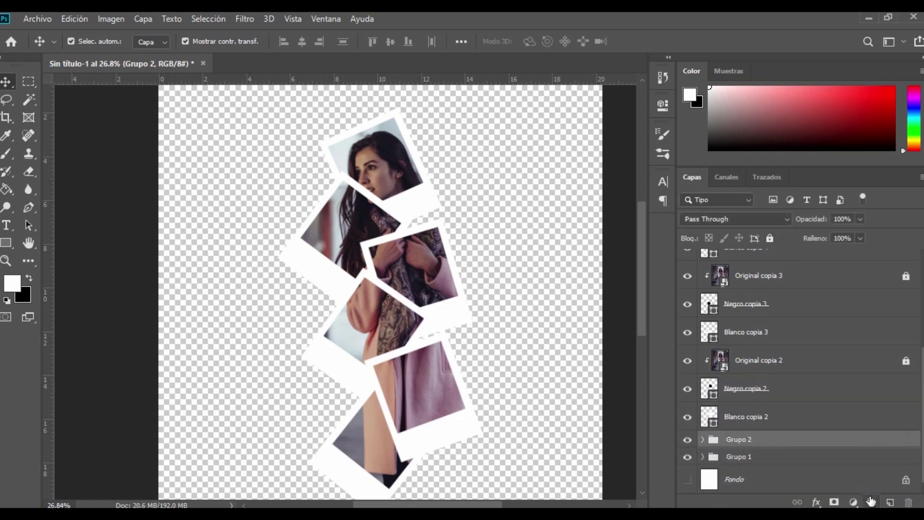
- Create a new group, put Blanco copia 2, Negro copia 2 and Original copia 2 into it, and collapse it
click(871, 503)
click(751, 417)
shift+click(757, 365)
drag(744, 396, 753, 440)
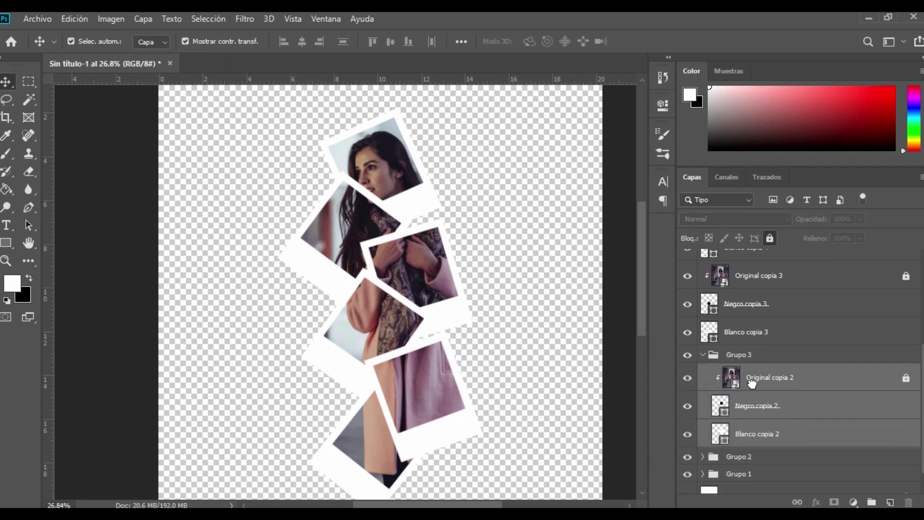
click(703, 362)
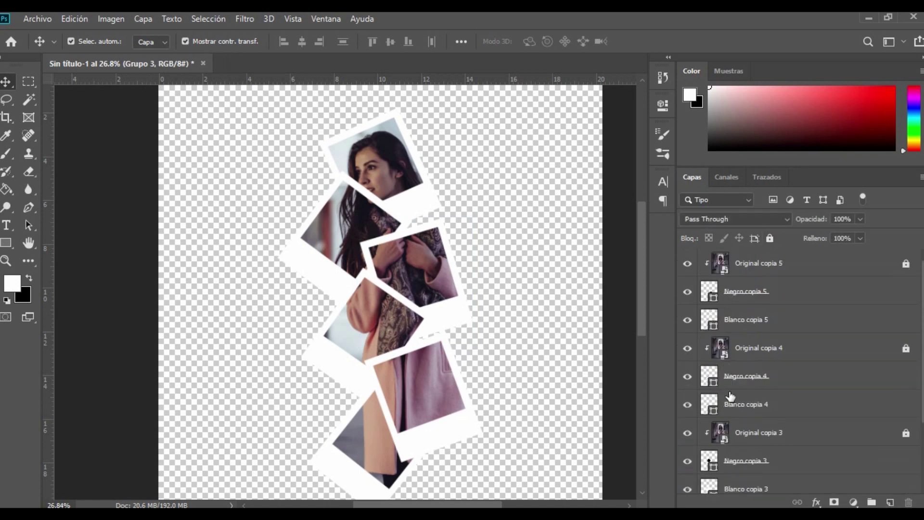
- Group the Blanco, Negro and Original copia 3 layers, and group the matching copia 4 layers separately
click(752, 433)
shift+click(745, 376)
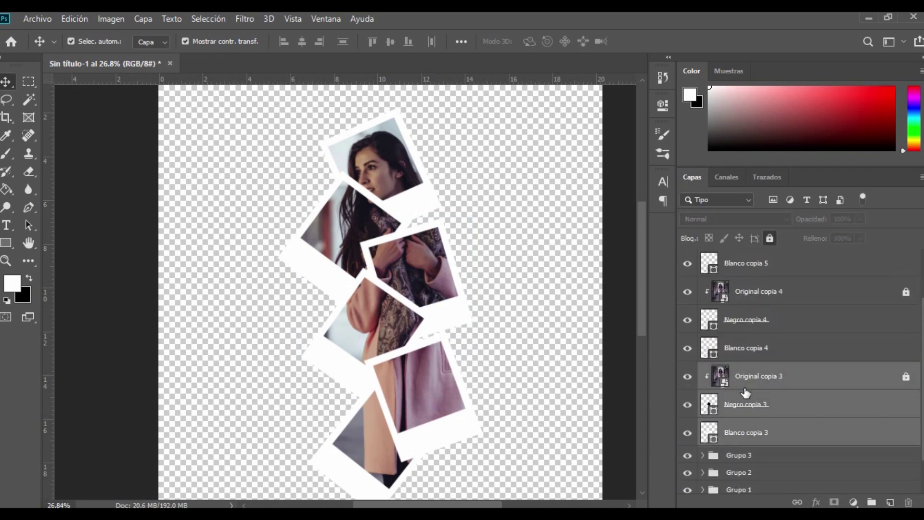
key(ctrl+g)
click(740, 392)
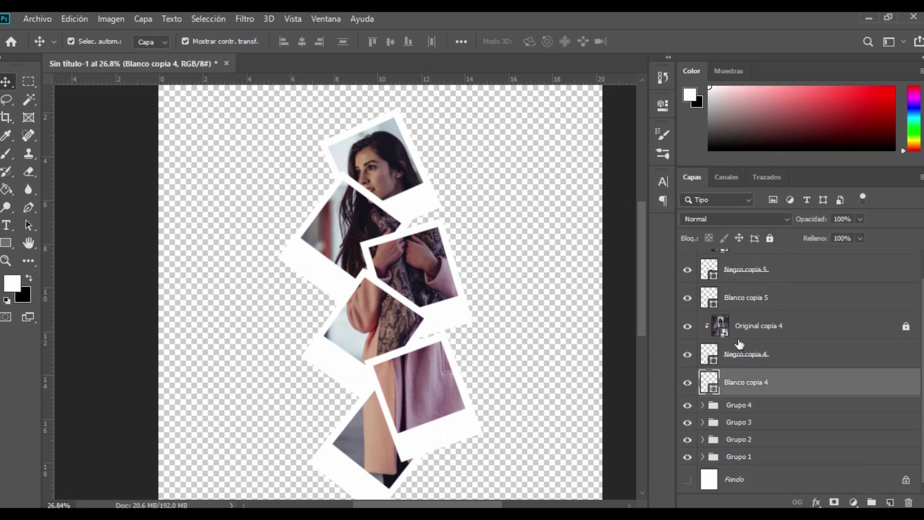
shift+click(740, 332)
key(ctrl+g)
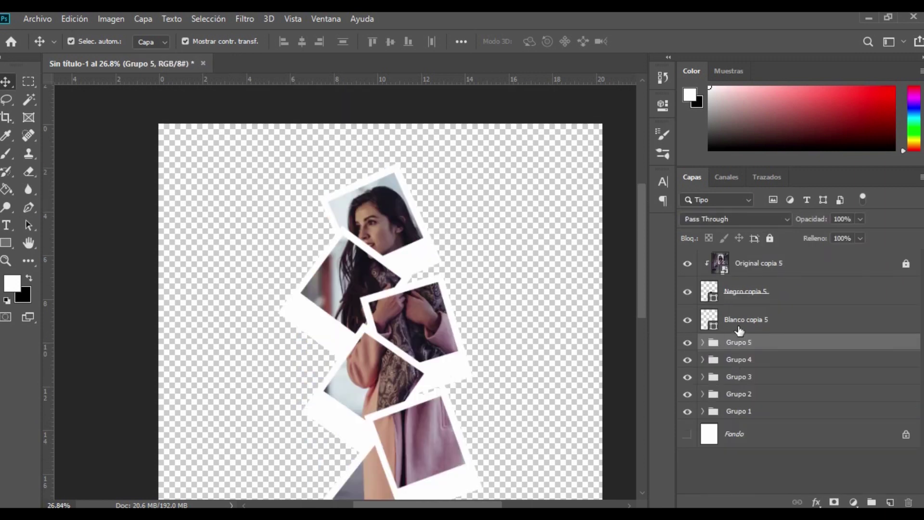
- Group the Blanco copia 5, Negro copia 5 and Original copia 5 layers
click(740, 320)
shift+click(743, 275)
key(ctrl+g)
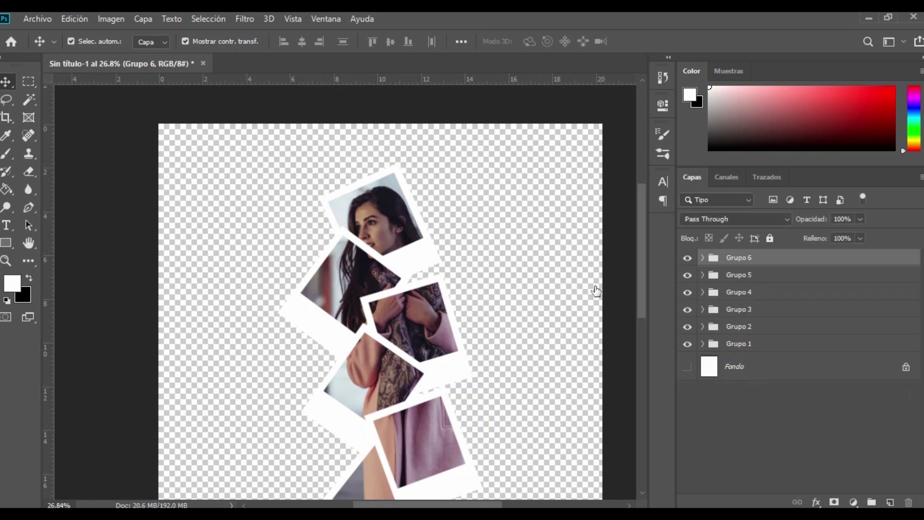
- Reorder the Polaroid groups, placing Grupo 6 below Grupo 5, Grupo 4 behind Grupo 3, and Grupo 1 in front of the second Polaroid
scroll(491, 290, down, 3)
drag(764, 264, 764, 284)
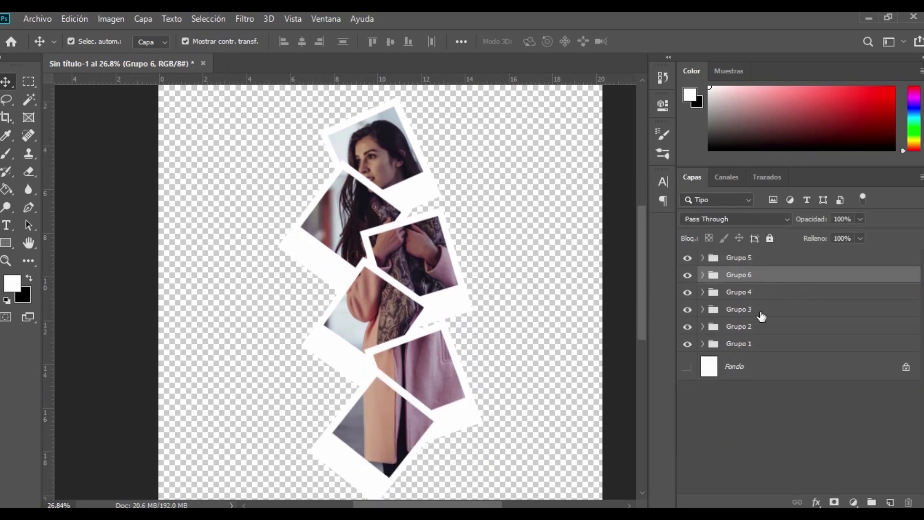
click(750, 322)
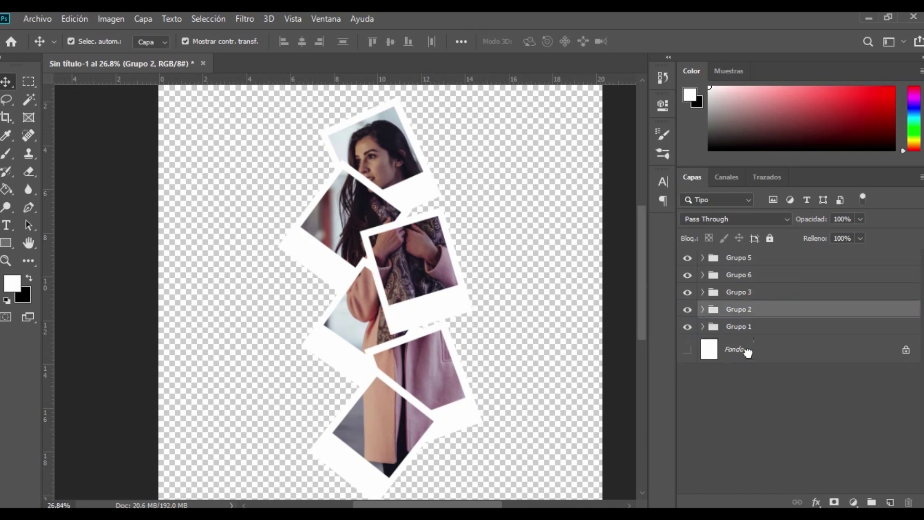
drag(749, 313, 759, 253)
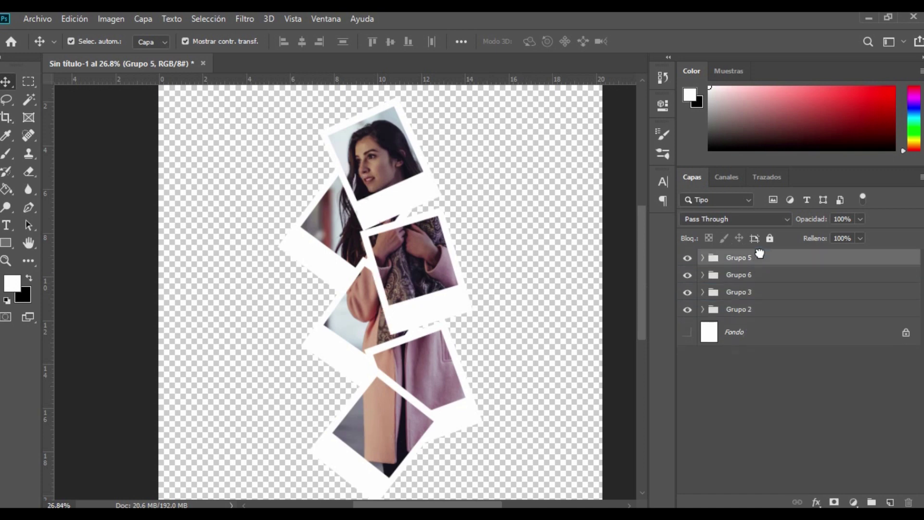
click(528, 257)
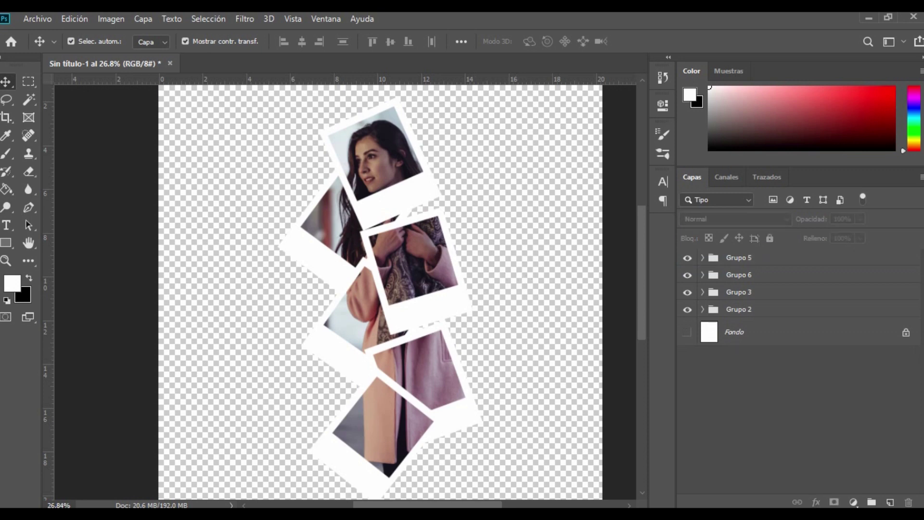
- Place the nebula image whose file name ends in zj7RXPg7yRU-unsplash from the Practica 3 folder as an embedded element
click(34, 18)
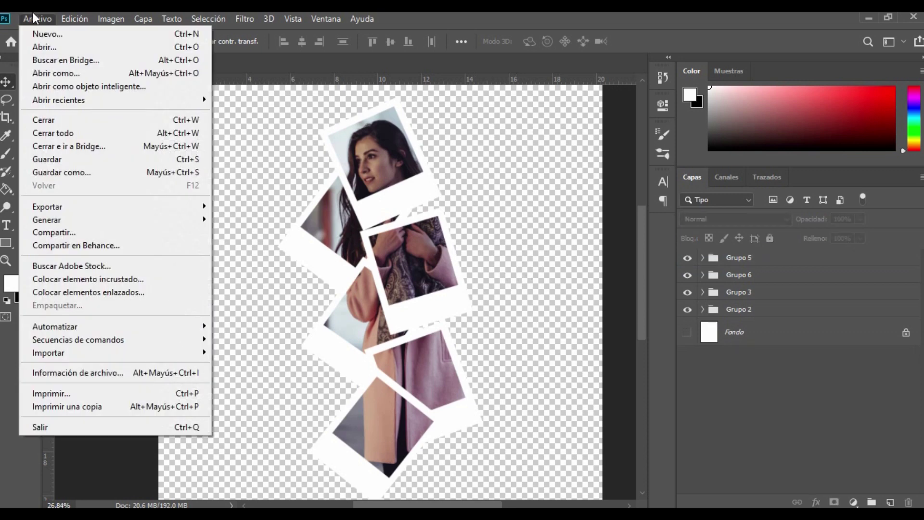
click(87, 283)
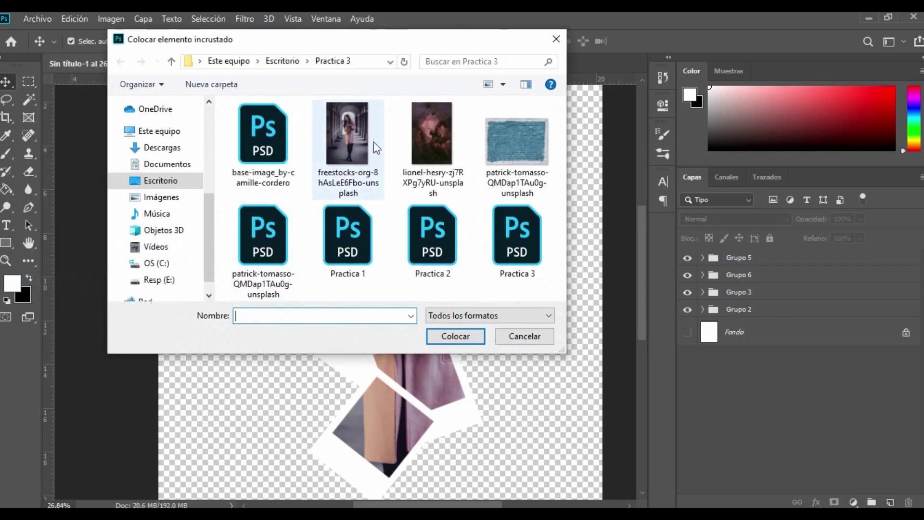
click(424, 133)
click(453, 337)
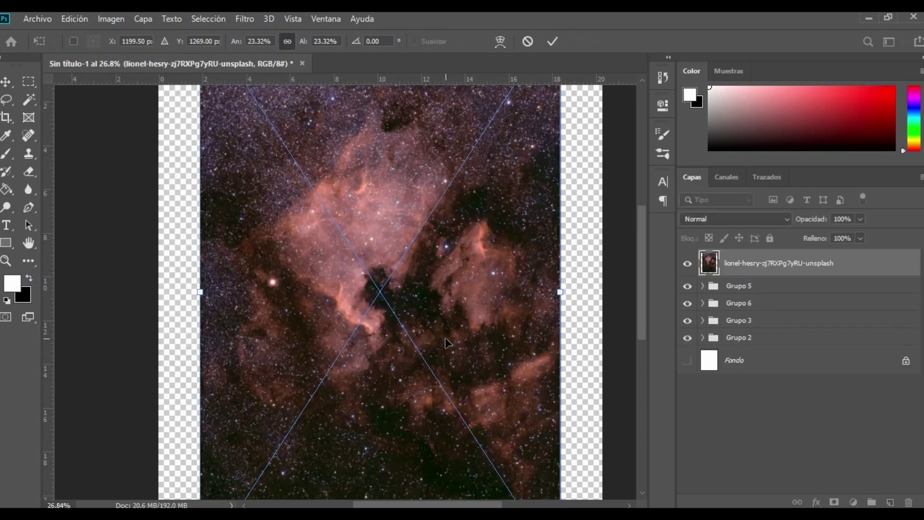
- Scale the placed nebula image to about 33.6% and position it to cover the whole canvas
scroll(446, 337, down, 2)
drag(472, 258, 525, 281)
drag(458, 270, 460, 298)
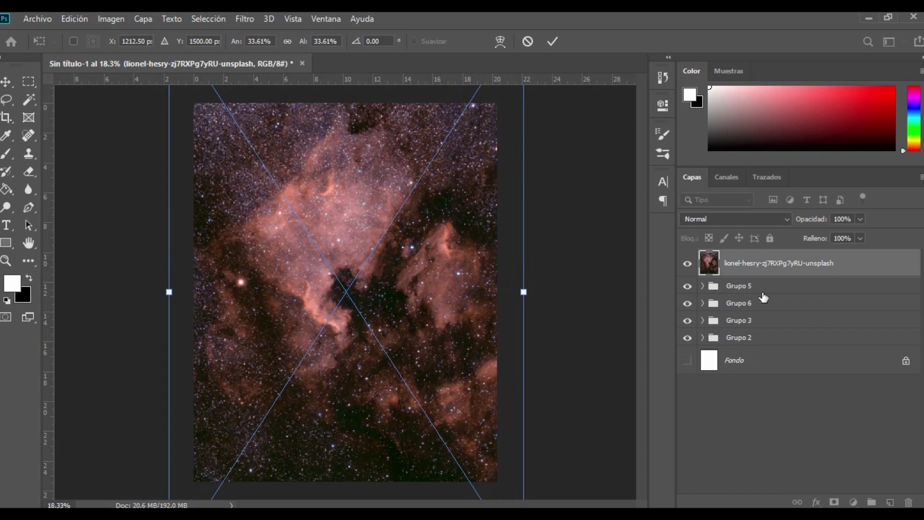
- Move the nebula image layer behind all Polaroid groups, directly above the Fondo layer
drag(763, 264, 757, 347)
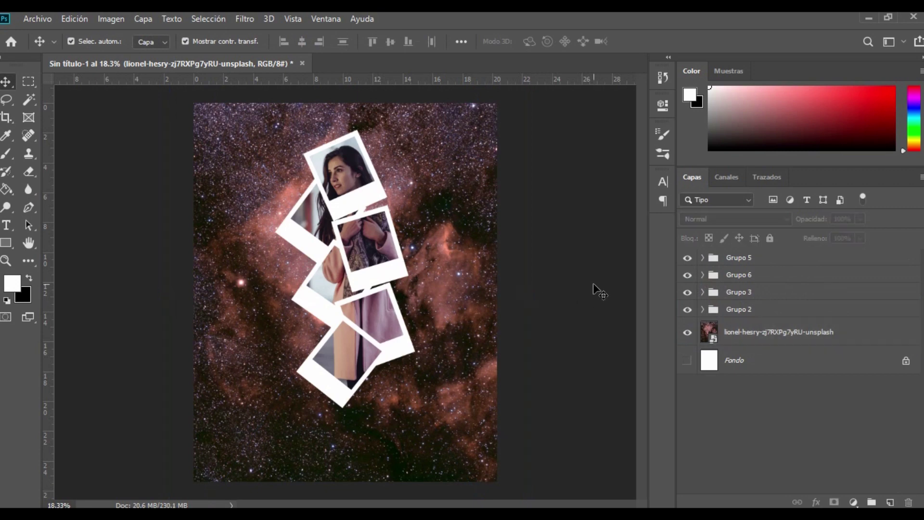
scroll(363, 296, up, 2)
key(space)
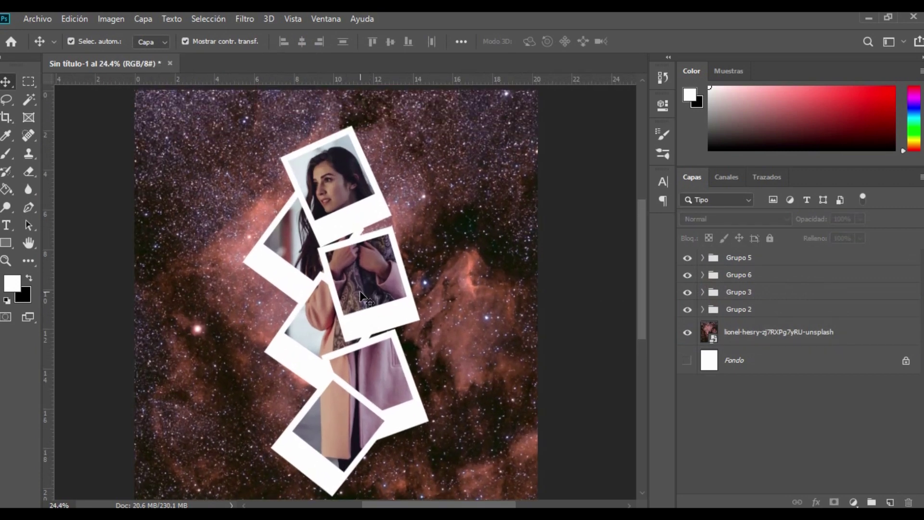